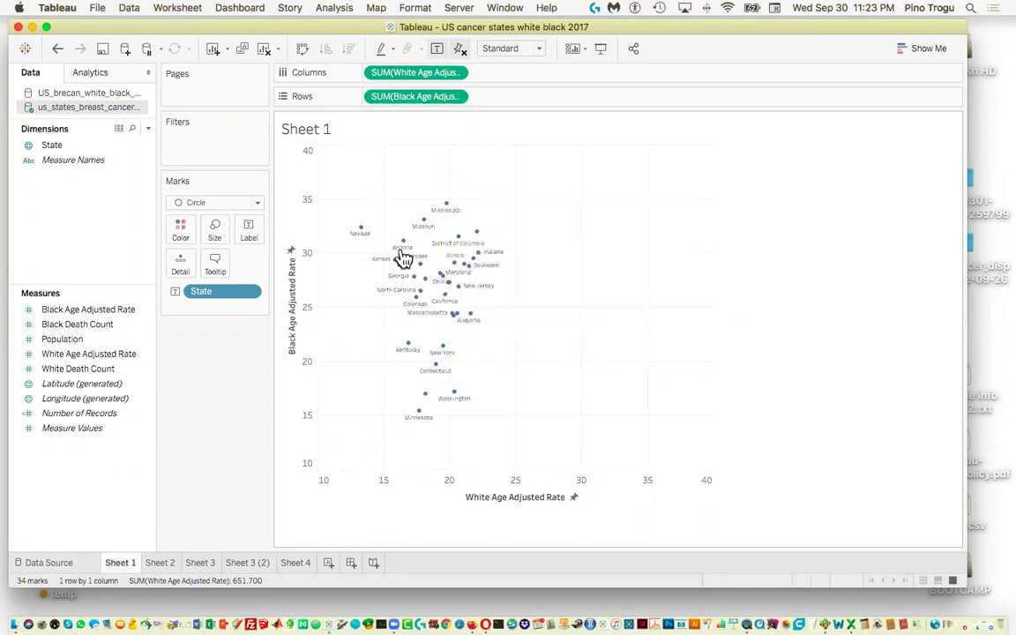
On the empty Sheet 4, check the State dimension's geographic role and add State to the view to build a map
{"action": "mouse_move", "coordinate": [449, 257]}
{"action": "mouse_move", "coordinate": [450, 206]}
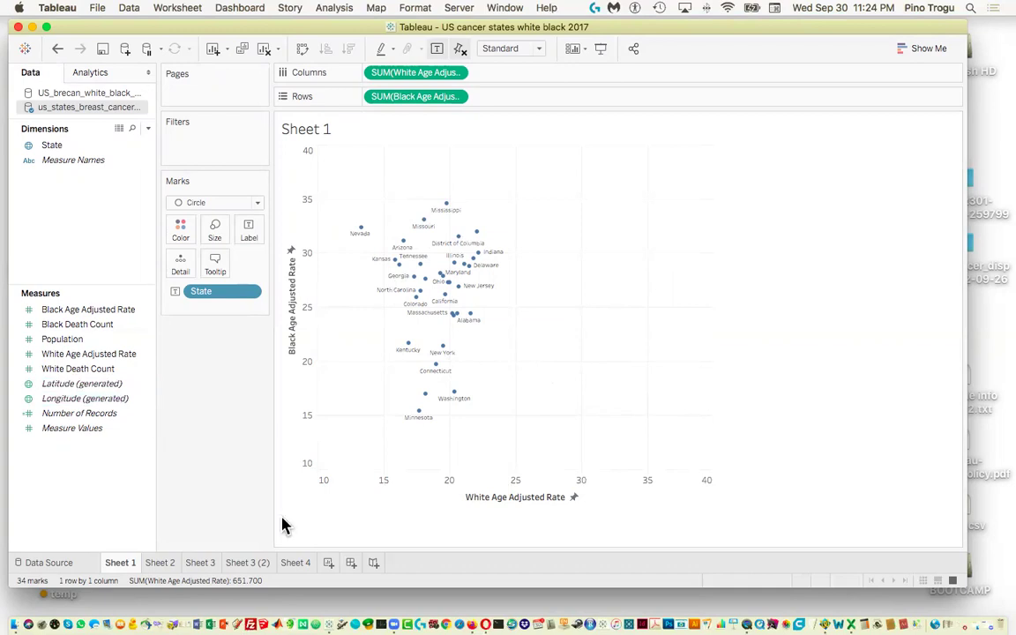
{"action": "left_click", "coordinate": [303, 569]}
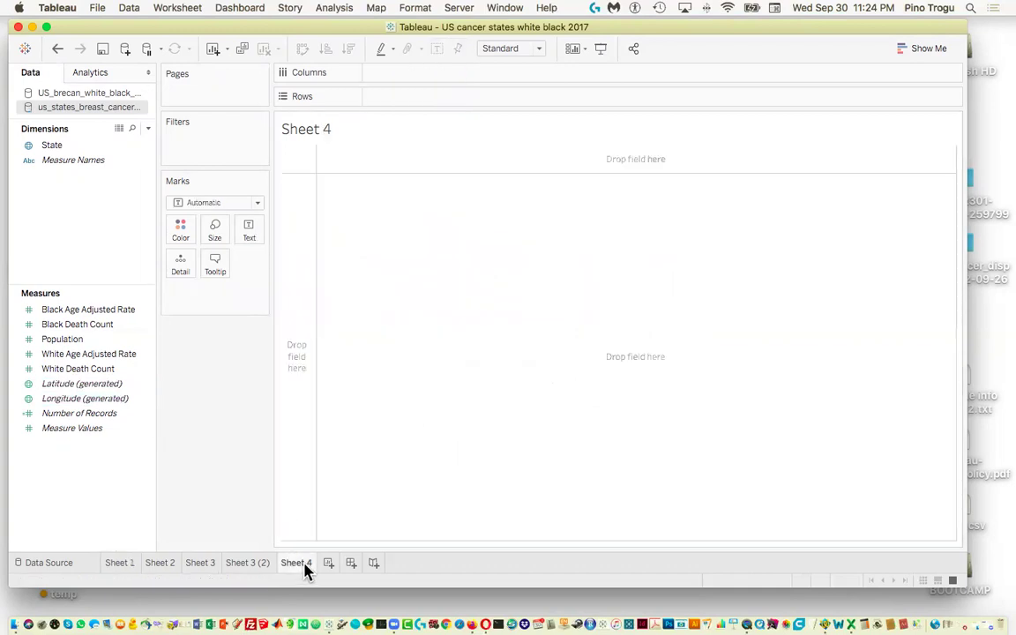
{"action": "left_click", "coordinate": [71, 158]}
{"action": "left_click", "coordinate": [56, 146]}
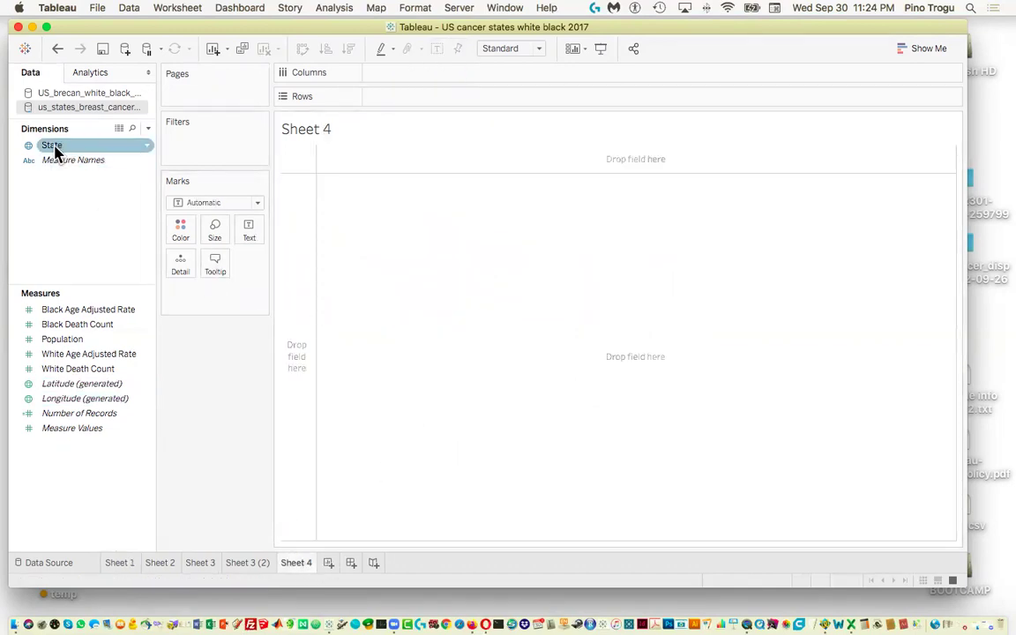
{"action": "left_click", "coordinate": [146, 148]}
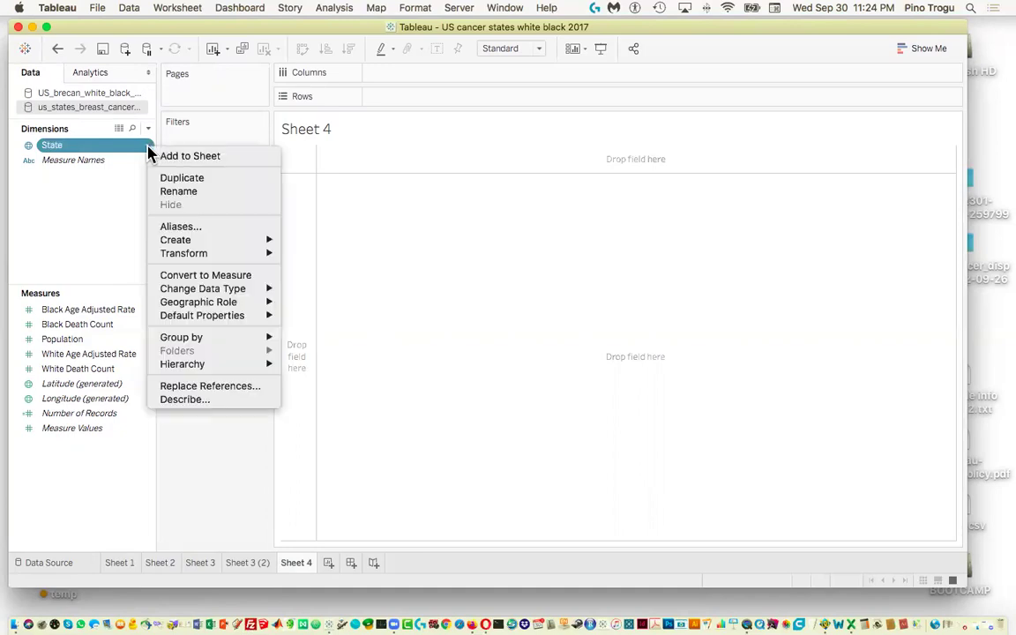
{"action": "mouse_move", "coordinate": [215, 304]}
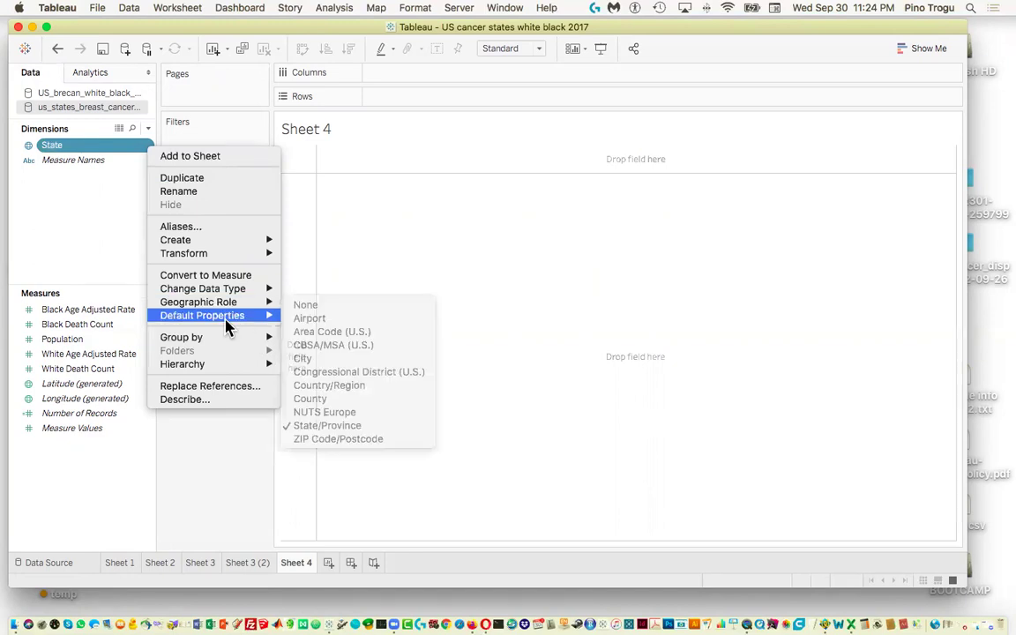
{"action": "left_click", "coordinate": [106, 192]}
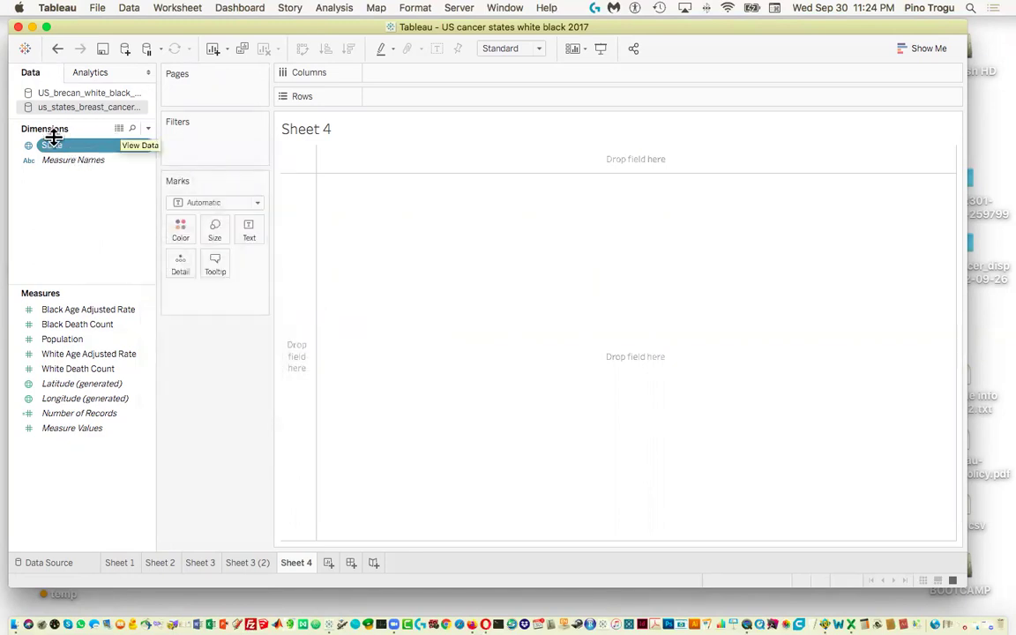
{"action": "left_click_drag", "start_coordinate": [47, 150], "coordinate": [426, 275]}
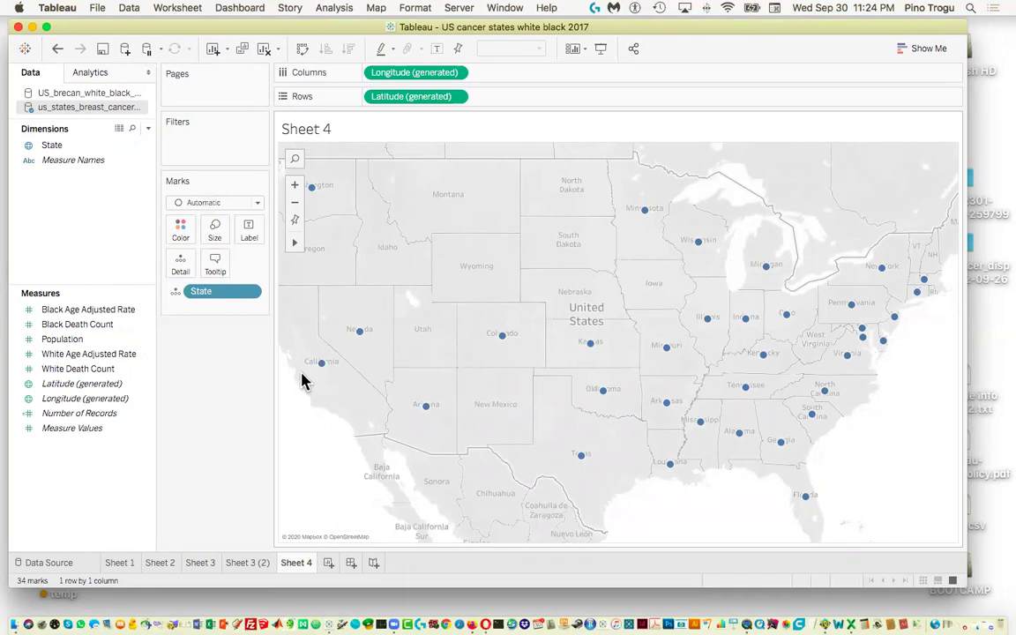
Examine the available map options and map layer settings, leaving them as they are
{"action": "left_click", "coordinate": [377, 9]}
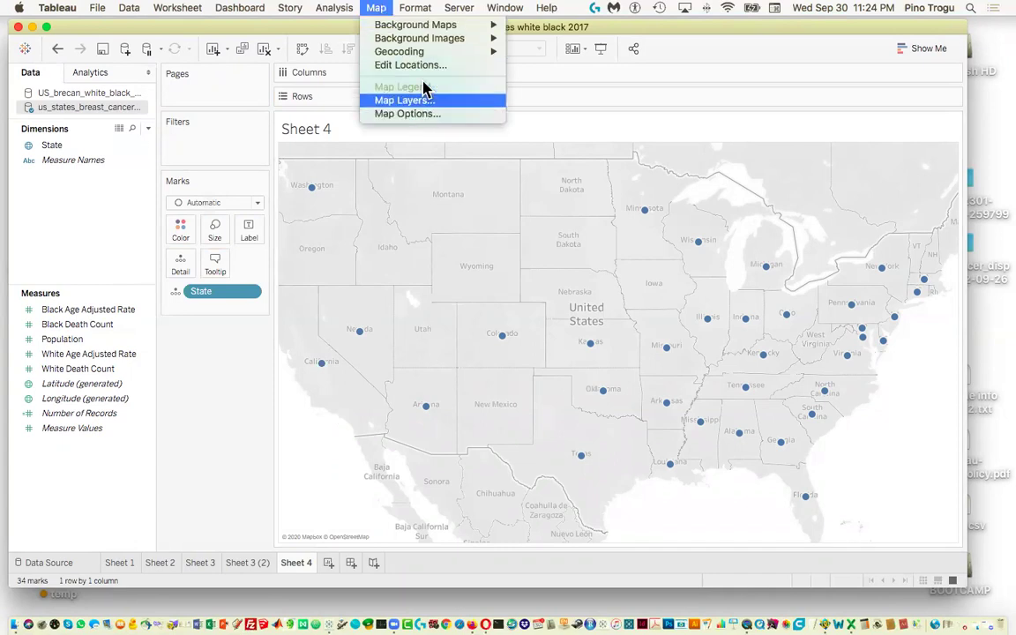
{"action": "mouse_move", "coordinate": [424, 45]}
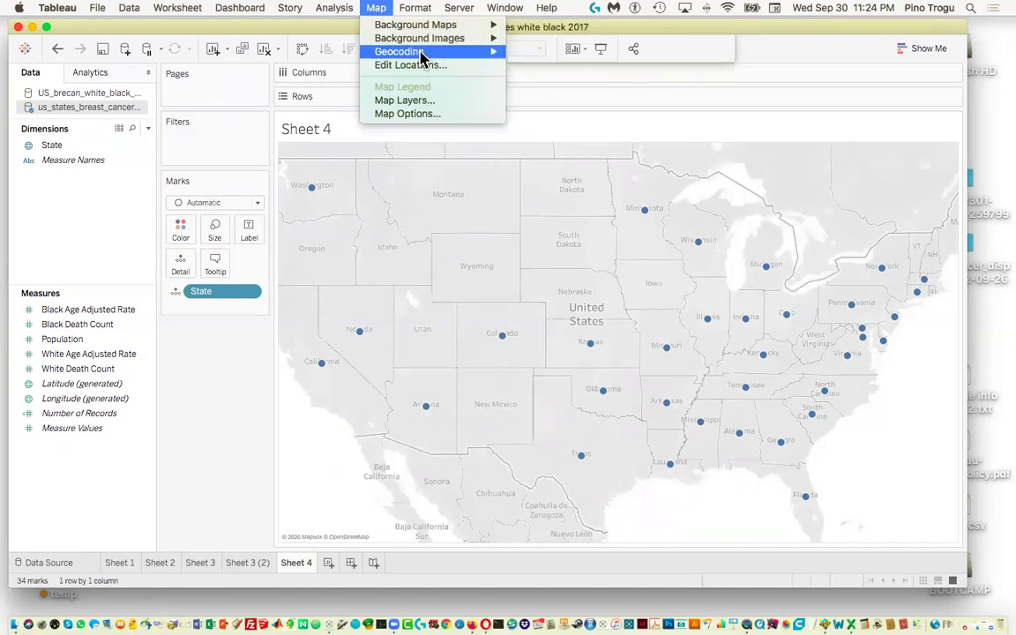
{"action": "left_click", "coordinate": [418, 120]}
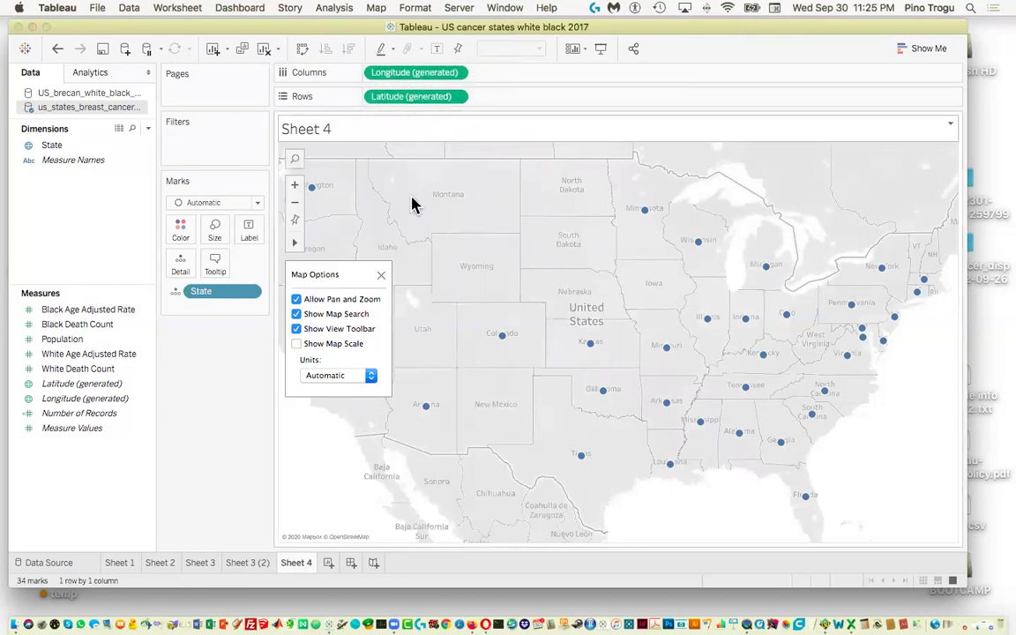
{"action": "left_click", "coordinate": [381, 273]}
{"action": "left_click", "coordinate": [423, 13]}
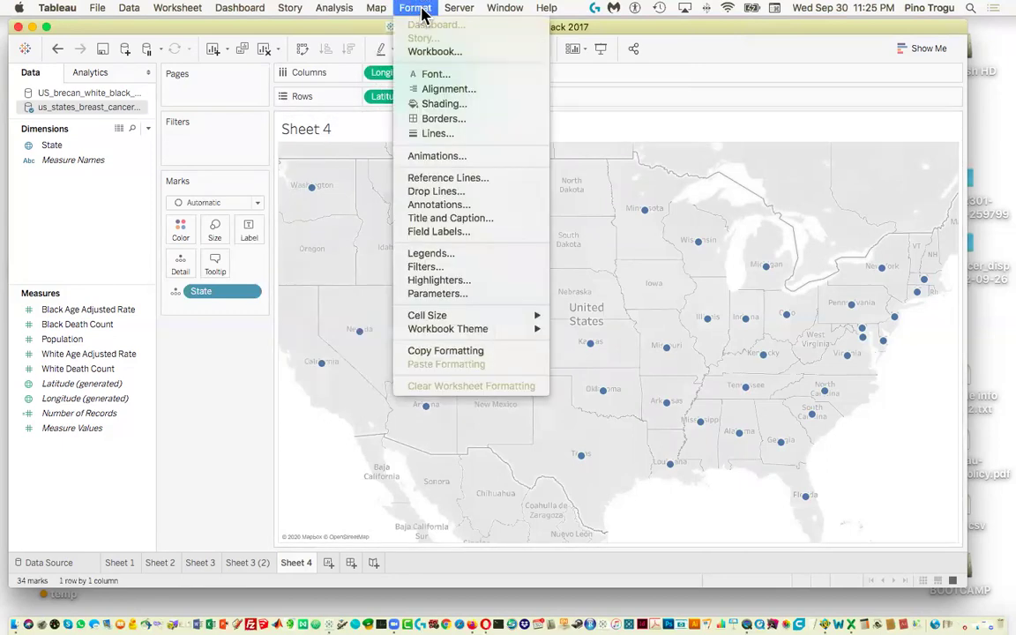
{"action": "mouse_move", "coordinate": [376, 8]}
{"action": "mouse_move", "coordinate": [394, 54]}
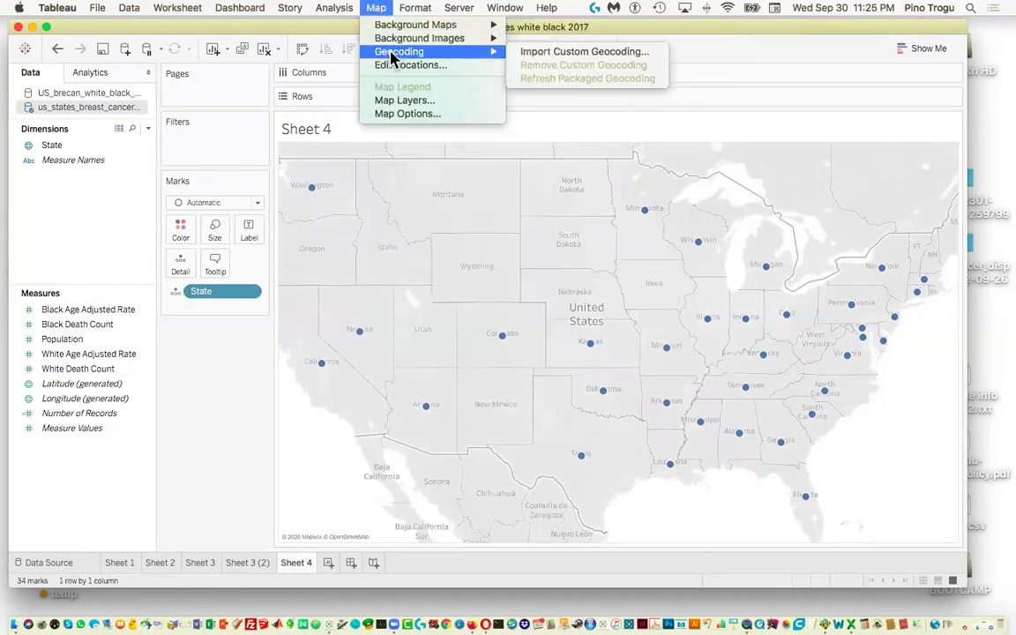
{"action": "left_click", "coordinate": [401, 101]}
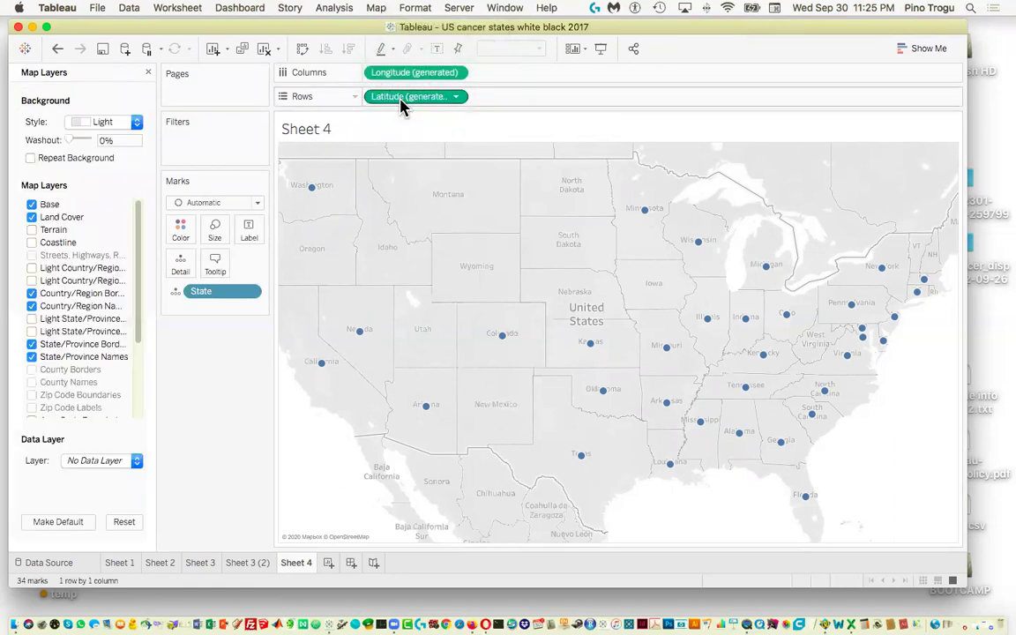
{"action": "left_click", "coordinate": [148, 72]}
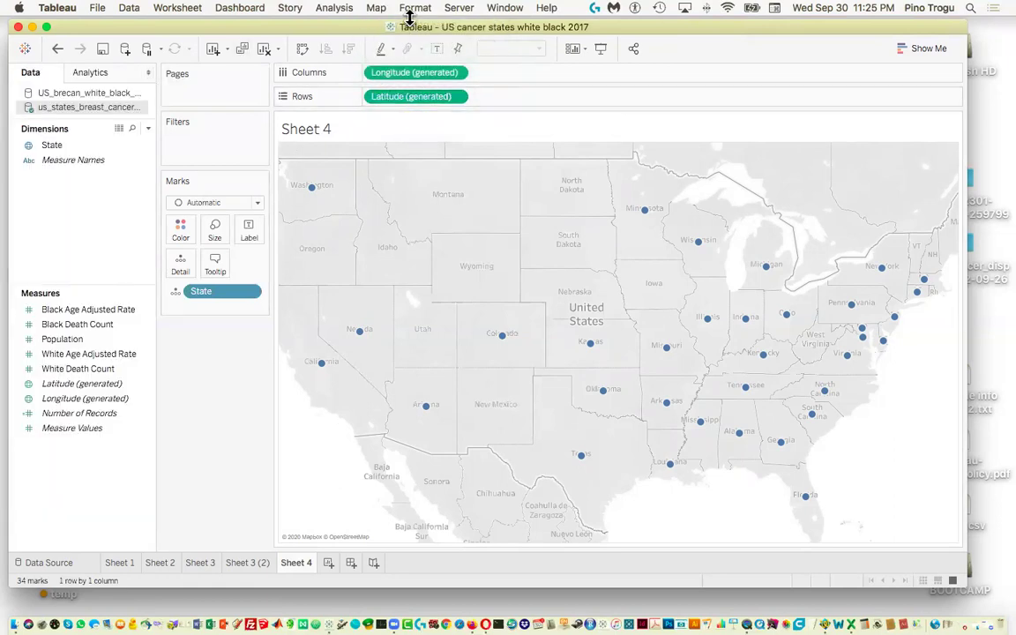
Examine the background map styles and the list of map services, closing it without adding one
{"action": "left_click", "coordinate": [416, 8]}
{"action": "mouse_move", "coordinate": [374, 10]}
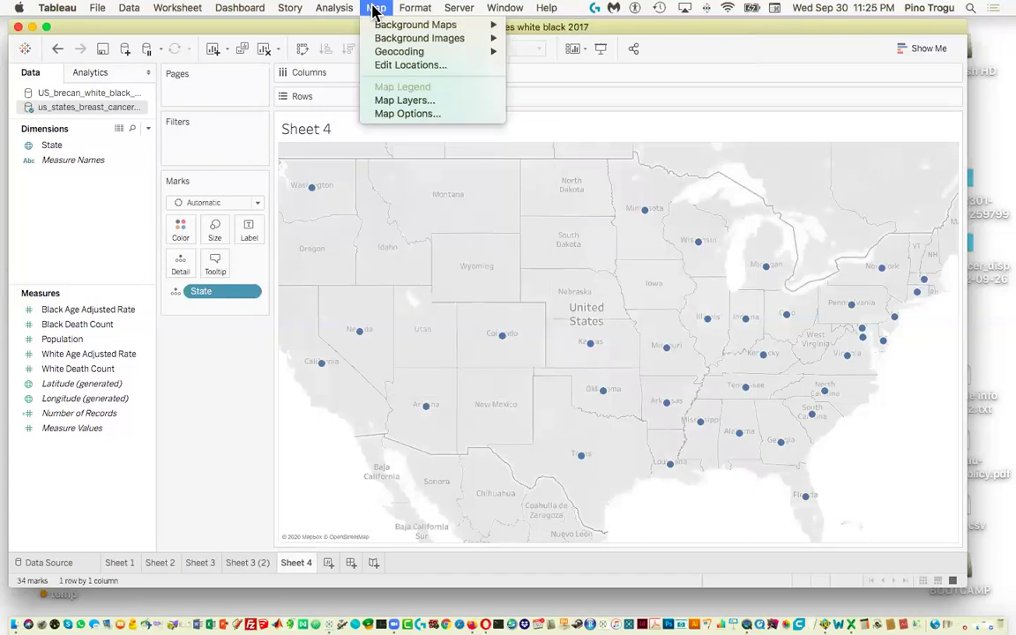
{"action": "mouse_move", "coordinate": [384, 30]}
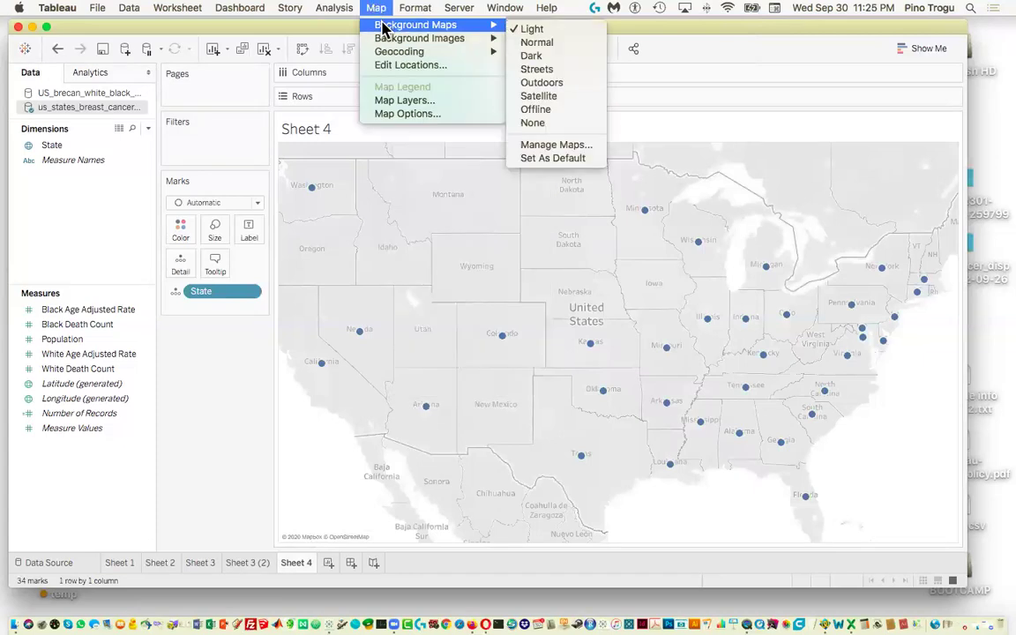
{"action": "left_click", "coordinate": [551, 146]}
{"action": "left_click_drag", "start_coordinate": [429, 211], "coordinate": [445, 132]}
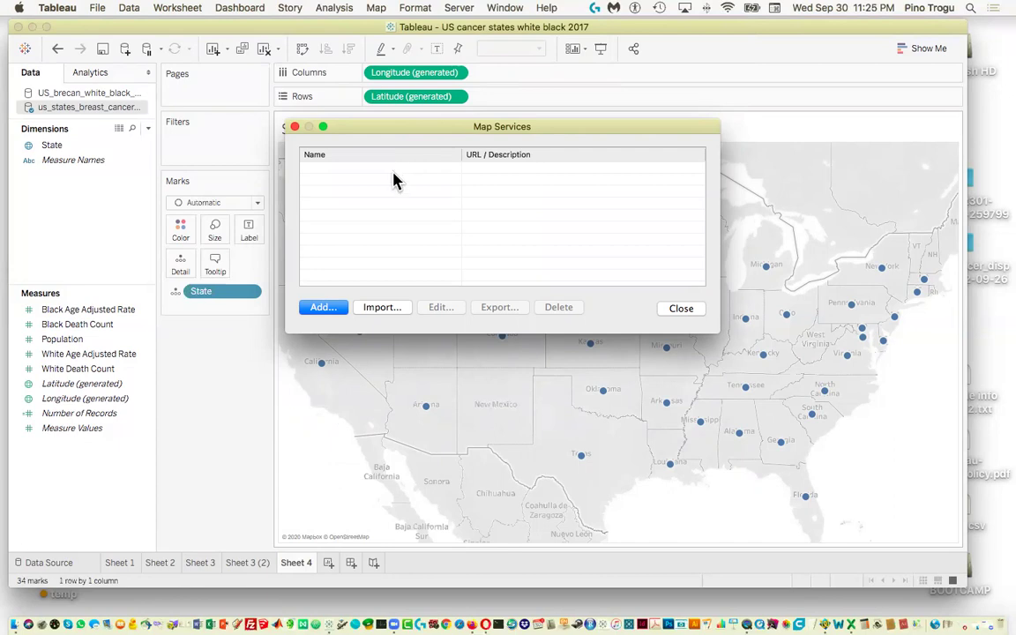
{"action": "mouse_move", "coordinate": [394, 123]}
{"action": "left_mouse_down"}
{"action": "mouse_move", "coordinate": [393, 140]}
{"action": "mouse_move", "coordinate": [407, 139]}
{"action": "left_mouse_up"}
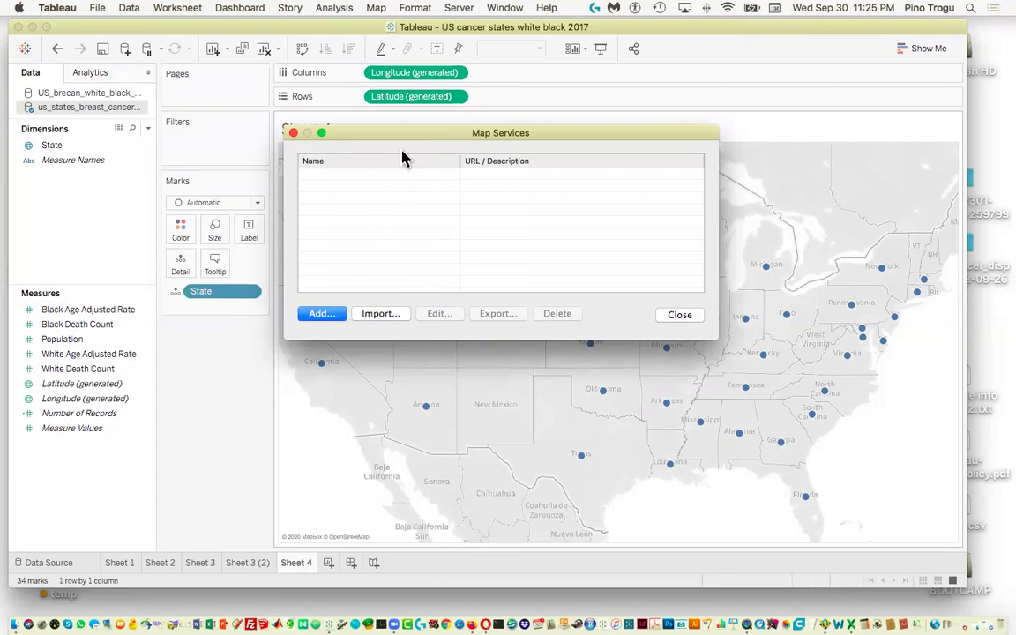
{"action": "left_click", "coordinate": [293, 132]}
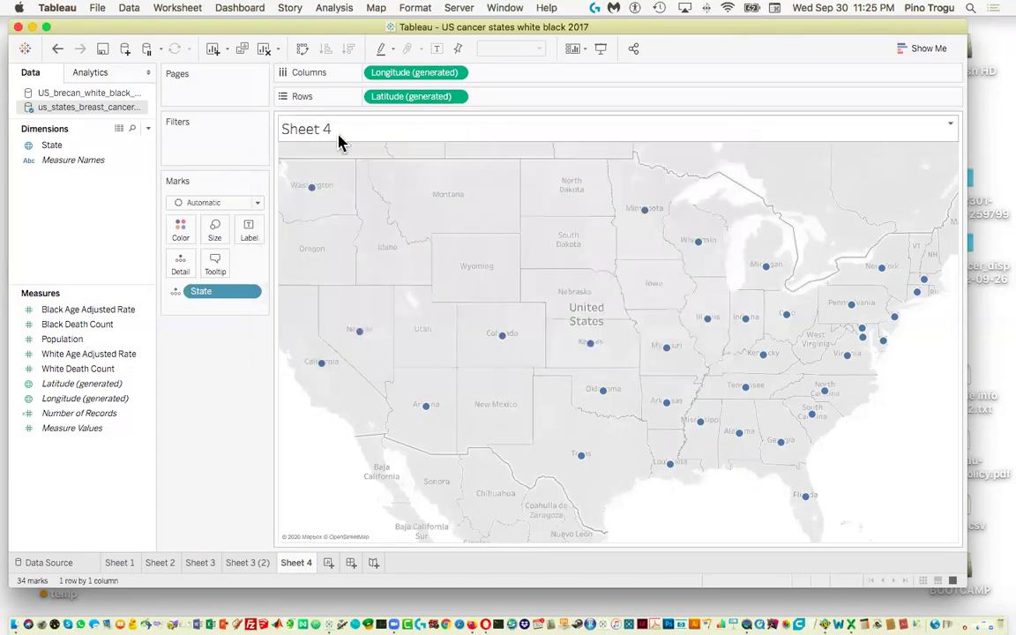
Color the states on the map by White Age Adjusted Rate
{"action": "mouse_move", "coordinate": [560, 283]}
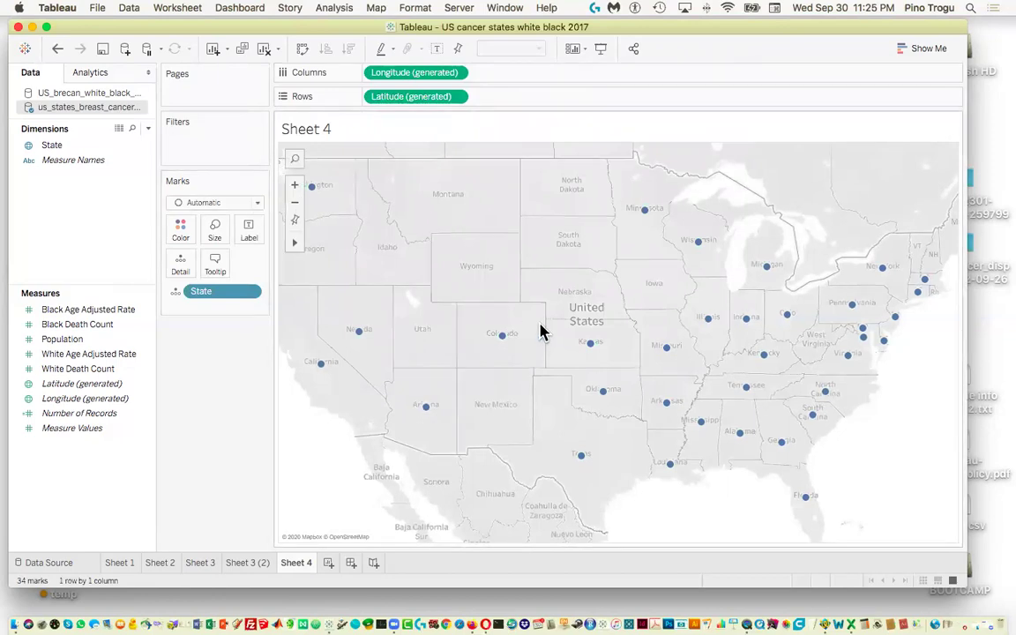
{"action": "scroll", "coordinate": [540, 332], "scroll_direction": "down", "scroll_amount": 1}
{"action": "scroll", "coordinate": [541, 332], "scroll_direction": "down", "scroll_amount": 2}
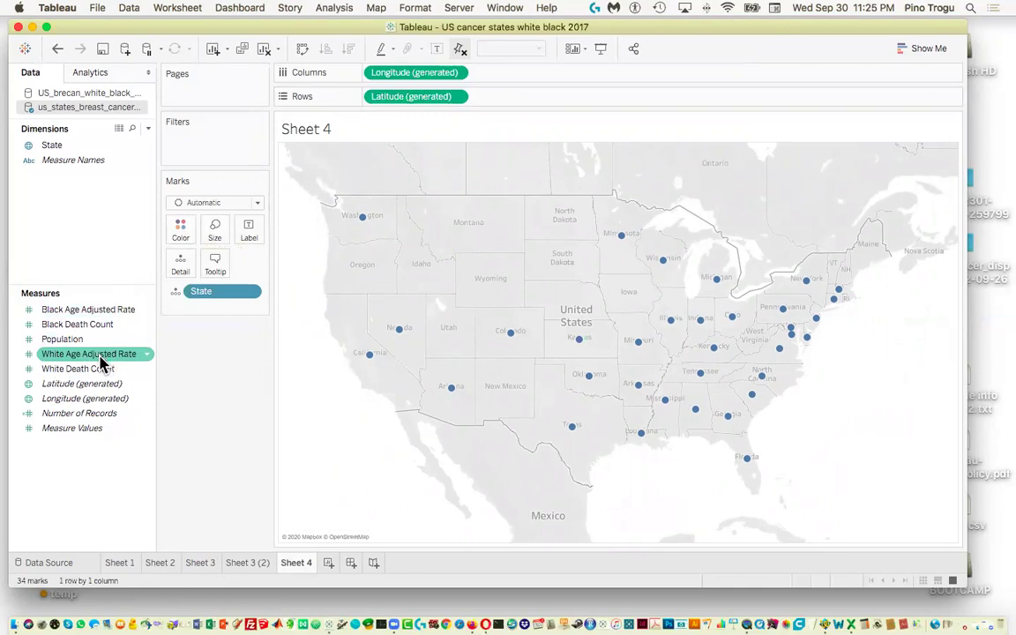
{"action": "left_click_drag", "start_coordinate": [100, 360], "coordinate": [181, 231]}
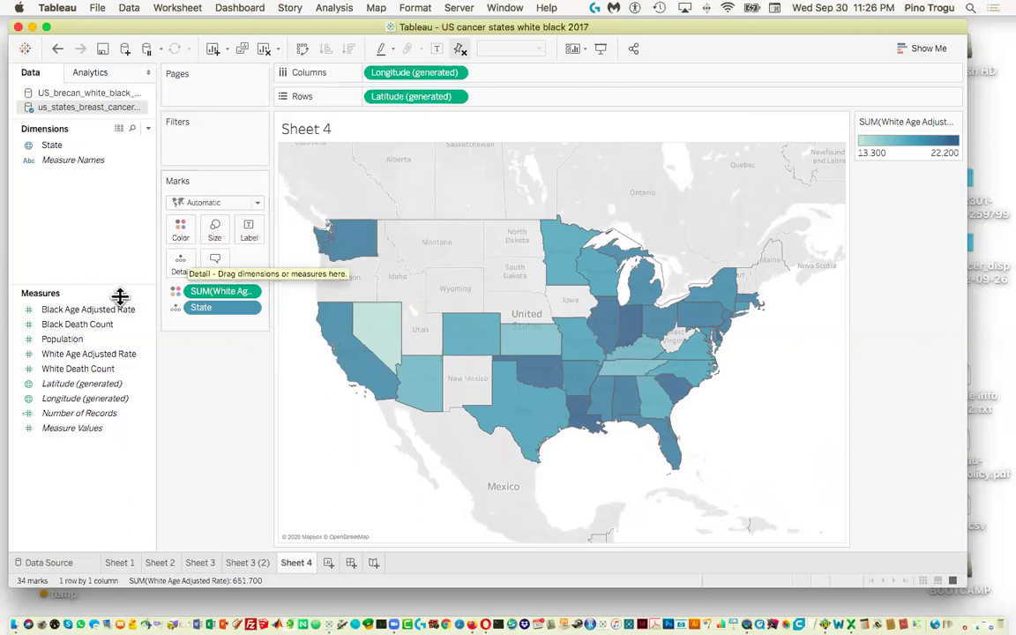
Label each state on the map with its White Age Adjusted Rate and its State name
{"action": "left_click", "coordinate": [84, 325]}
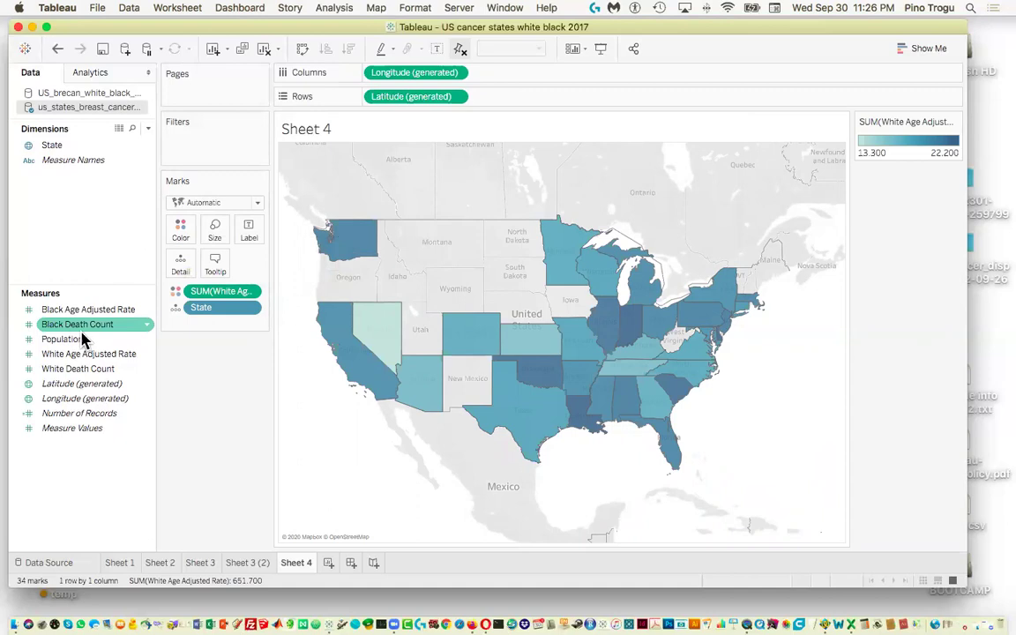
{"action": "left_click", "coordinate": [77, 370]}
{"action": "left_click_drag", "start_coordinate": [85, 355], "coordinate": [249, 231]}
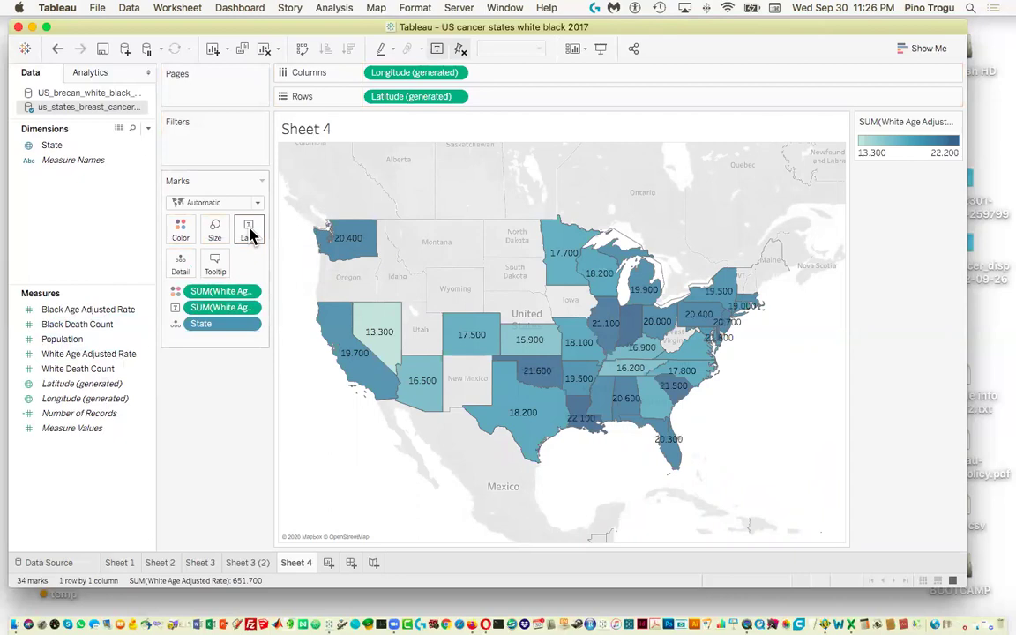
{"action": "left_click_drag", "start_coordinate": [51, 153], "coordinate": [249, 231]}
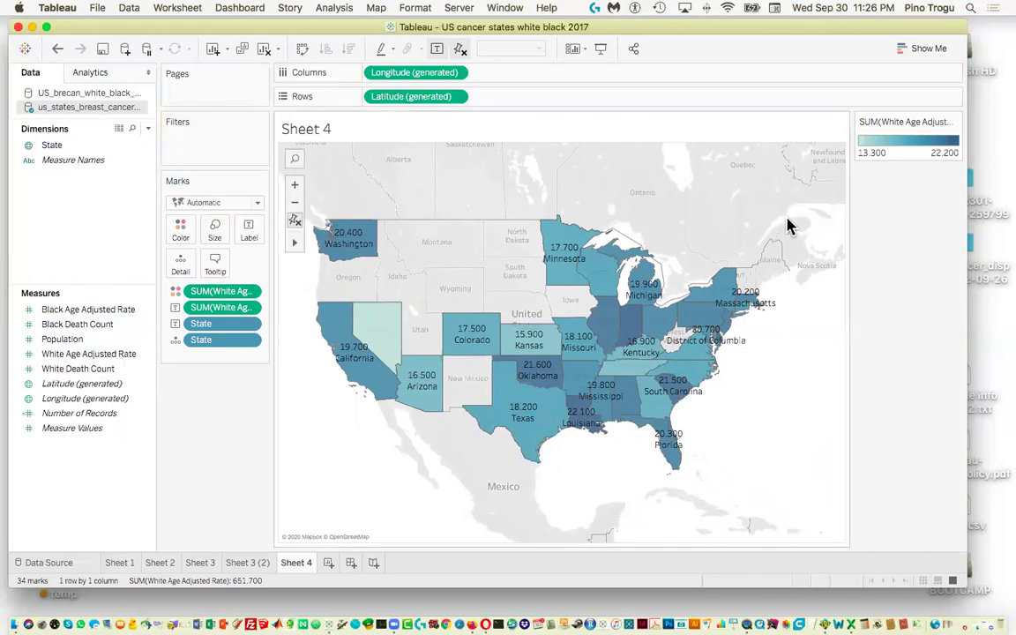
Edit the White Age Adjusted Rate colors to use stepped color with 5 steps, keeping the dialog clear of the western states
{"action": "left_click", "coordinate": [957, 123]}
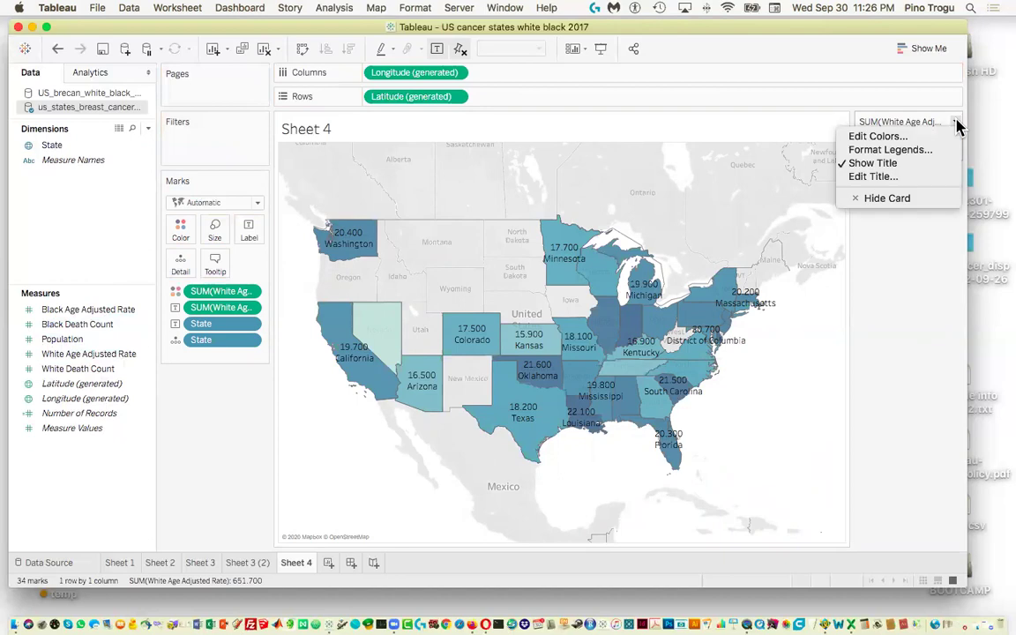
{"action": "left_click", "coordinate": [910, 138]}
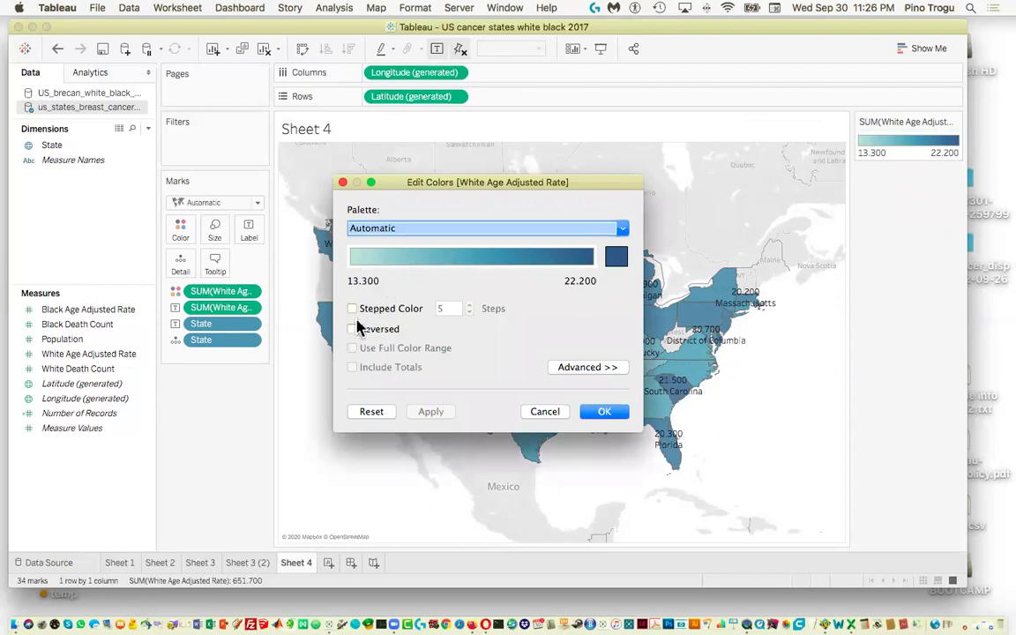
{"action": "left_click", "coordinate": [353, 310]}
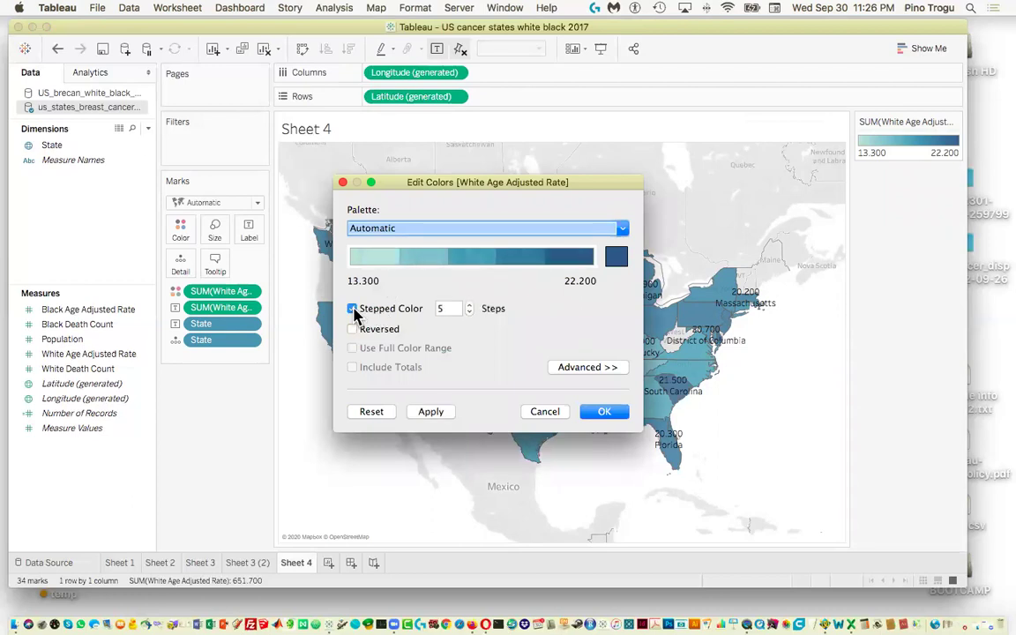
{"action": "left_click_drag", "start_coordinate": [498, 185], "coordinate": [734, 208]}
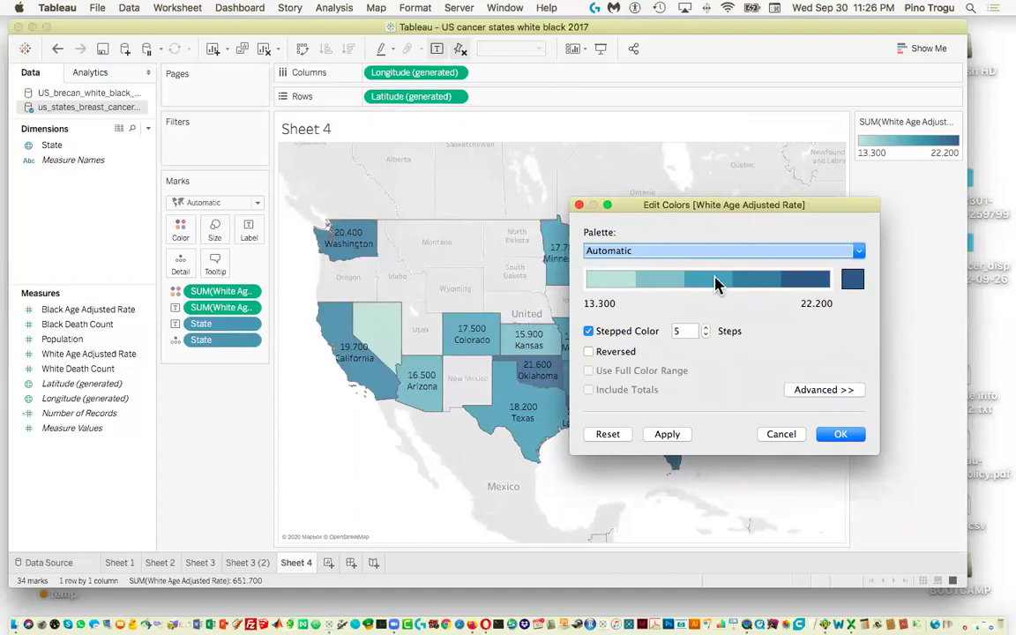
{"action": "left_click_drag", "start_coordinate": [744, 209], "coordinate": [681, 221]}
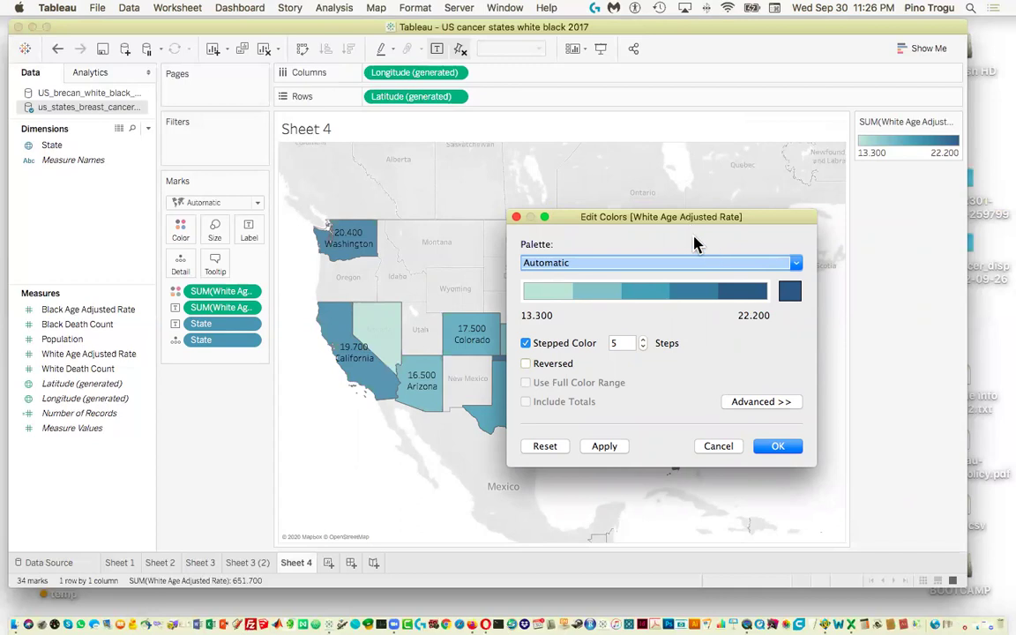
{"action": "left_click_drag", "start_coordinate": [668, 221], "coordinate": [691, 159]}
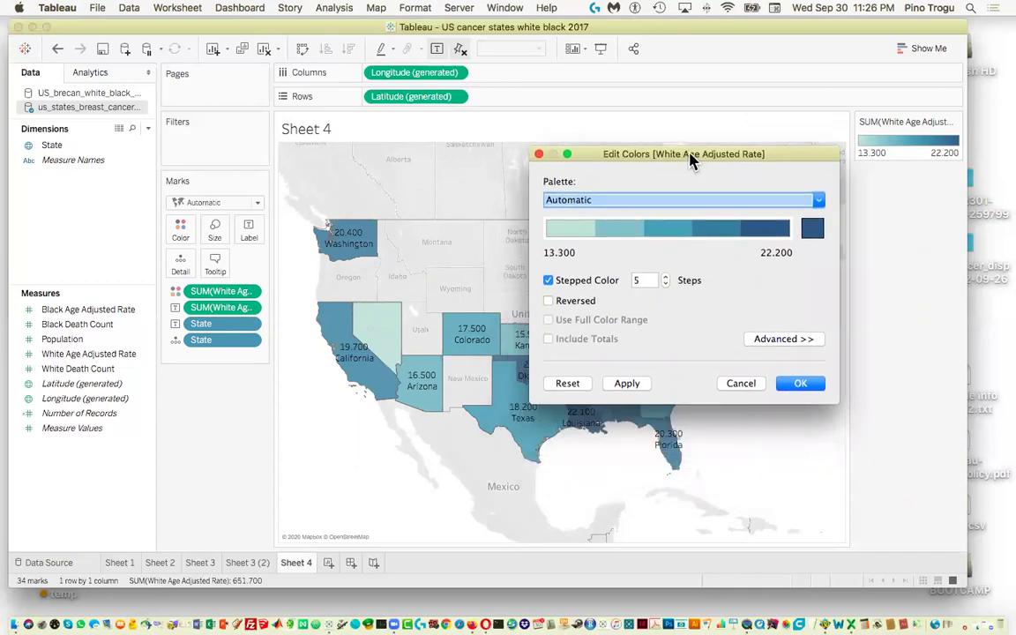
Try the Orange-Blue Diverging palette for White Age Adjusted Rate, and switch to the Blue-Teal palette
{"action": "left_click", "coordinate": [819, 201]}
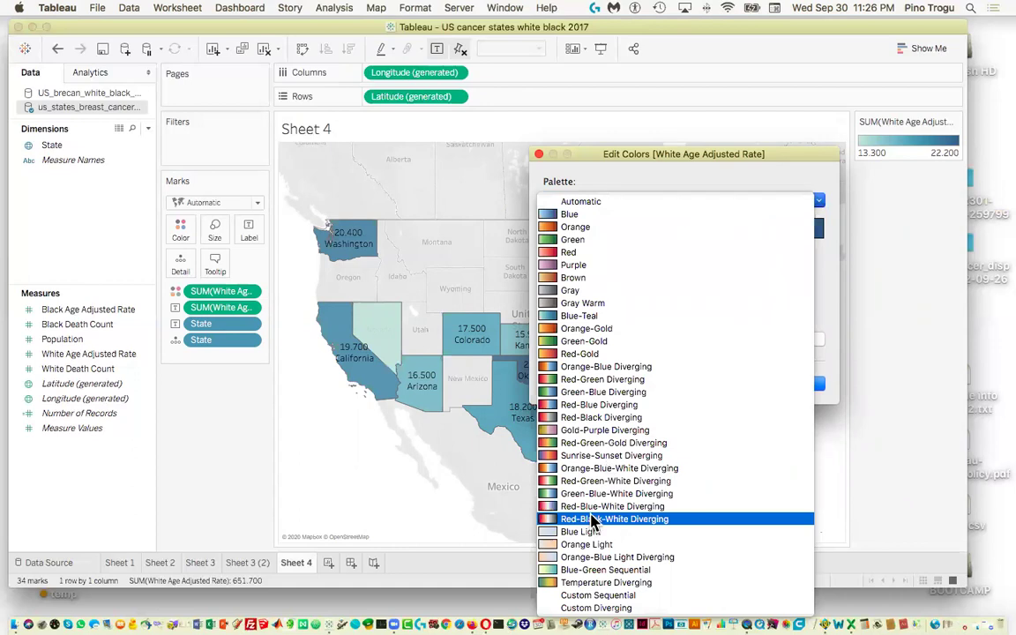
{"action": "left_click", "coordinate": [588, 369]}
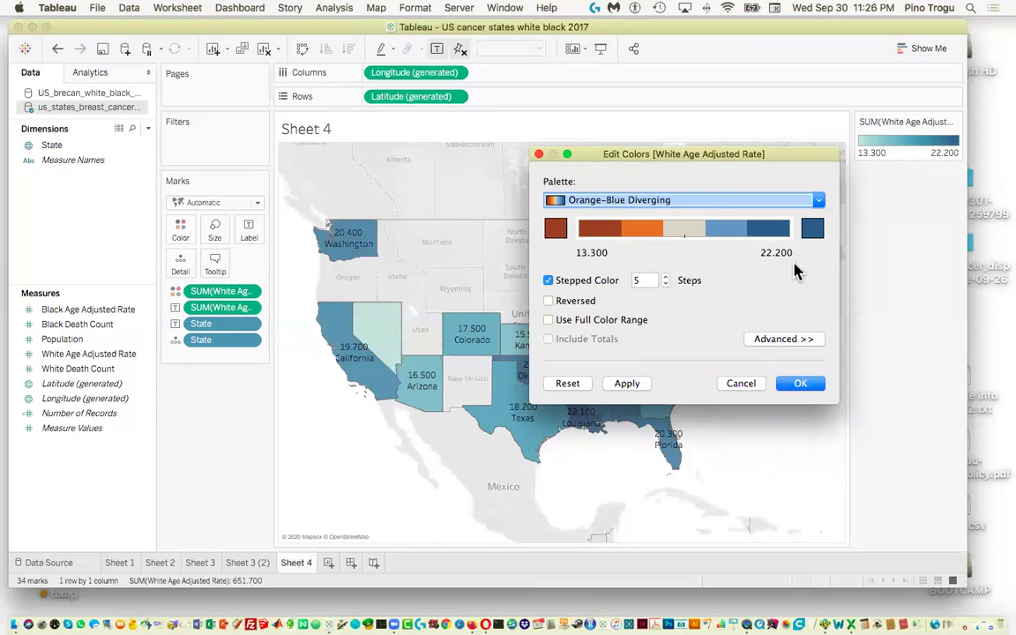
{"action": "left_click", "coordinate": [818, 202]}
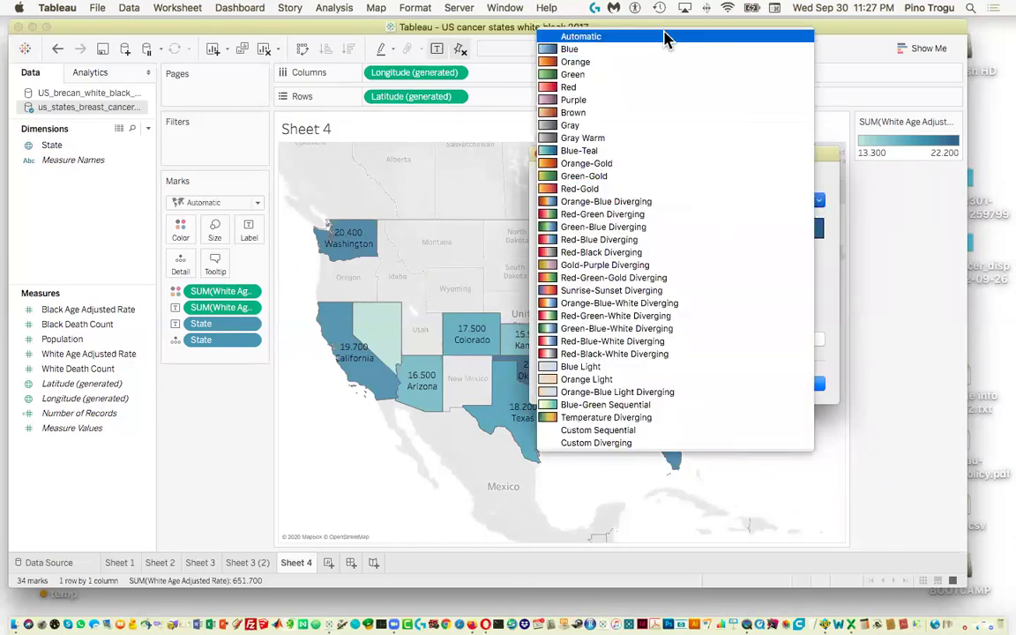
{"action": "left_click", "coordinate": [664, 151]}
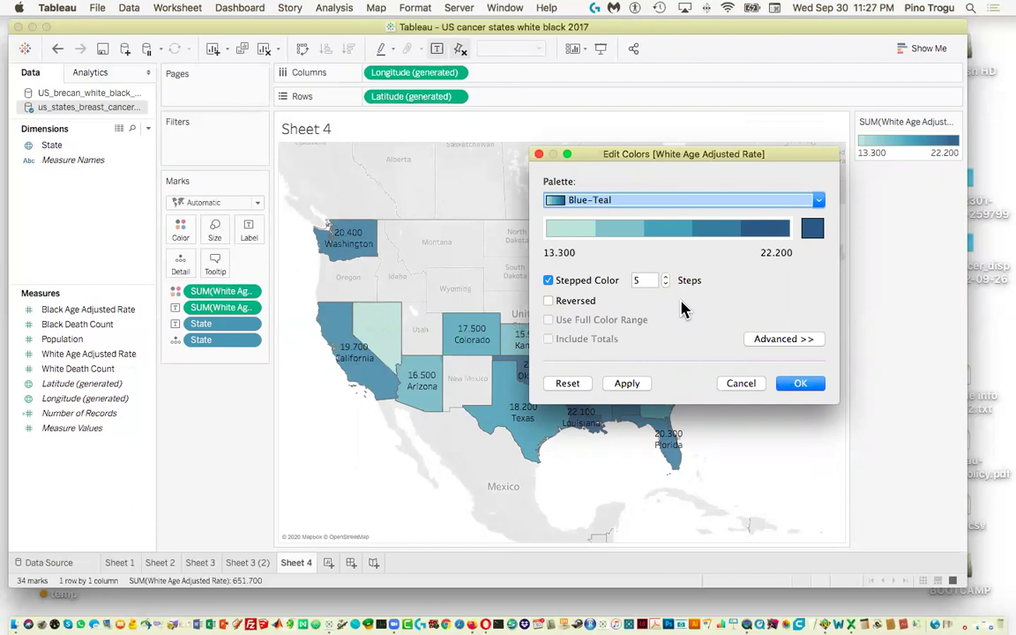
Apply the Blue-Teal palette with stepped color in 5 steps to White Age Adjusted Rate
{"action": "left_click", "coordinate": [549, 280]}
{"action": "left_click", "coordinate": [549, 280]}
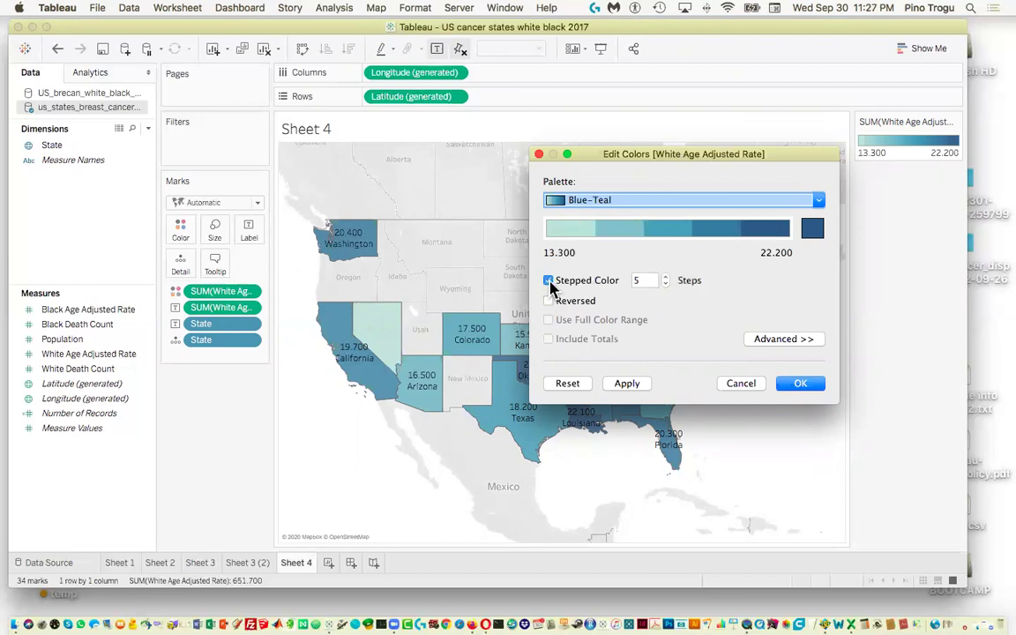
{"action": "left_click", "coordinate": [800, 384]}
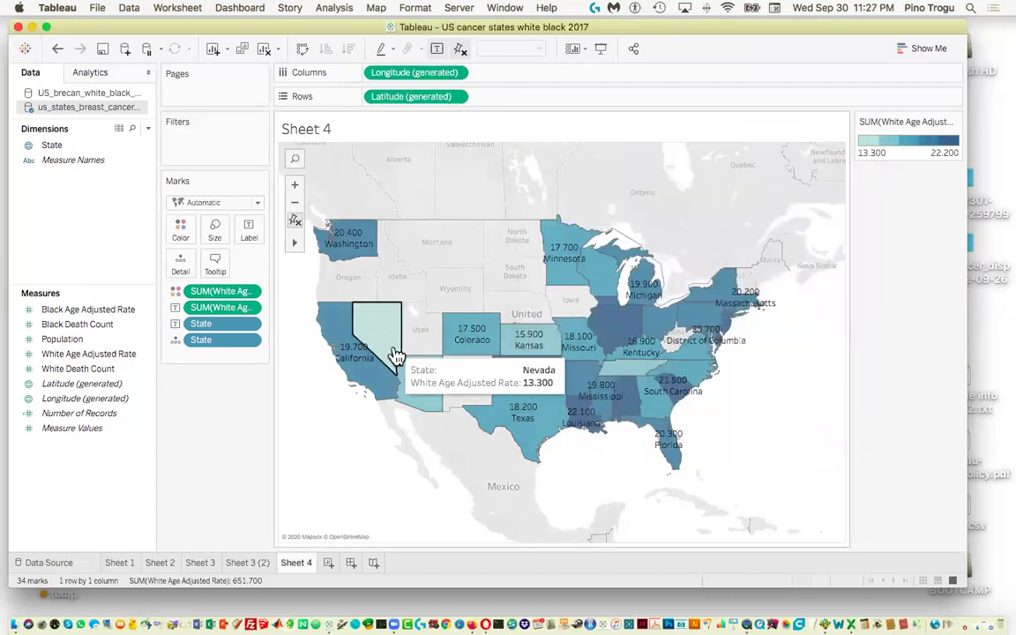
Reduce the mark size on the Sheet 4 map so that the state labels are smaller and more of them fit
{"action": "left_click", "coordinate": [220, 236]}
{"action": "left_click_drag", "start_coordinate": [238, 265], "coordinate": [228, 270]}
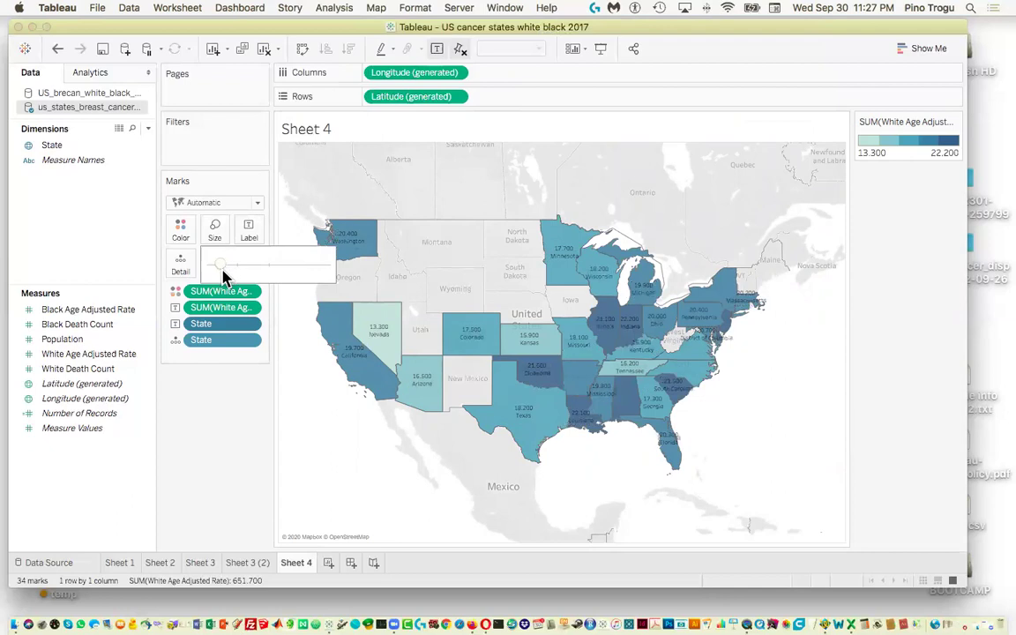
{"action": "left_click_drag", "start_coordinate": [231, 269], "coordinate": [235, 269]}
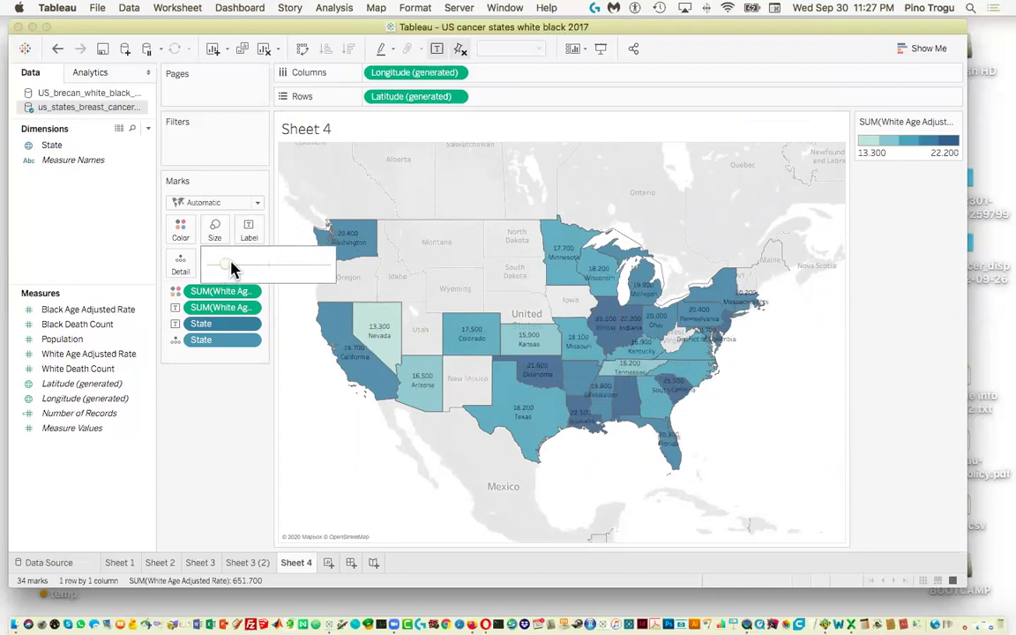
{"action": "left_click", "coordinate": [269, 400]}
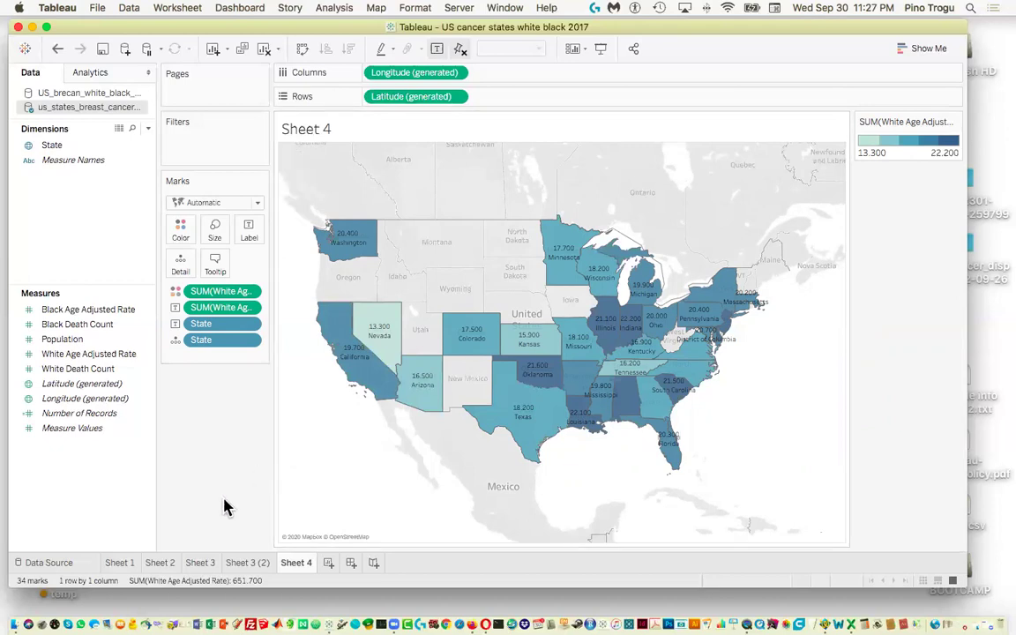
Create a new worksheet, map the State field on it, and color the states by Black Age Adjusted Rate
{"action": "left_click", "coordinate": [328, 563]}
{"action": "left_click_drag", "start_coordinate": [55, 147], "coordinate": [460, 294]}
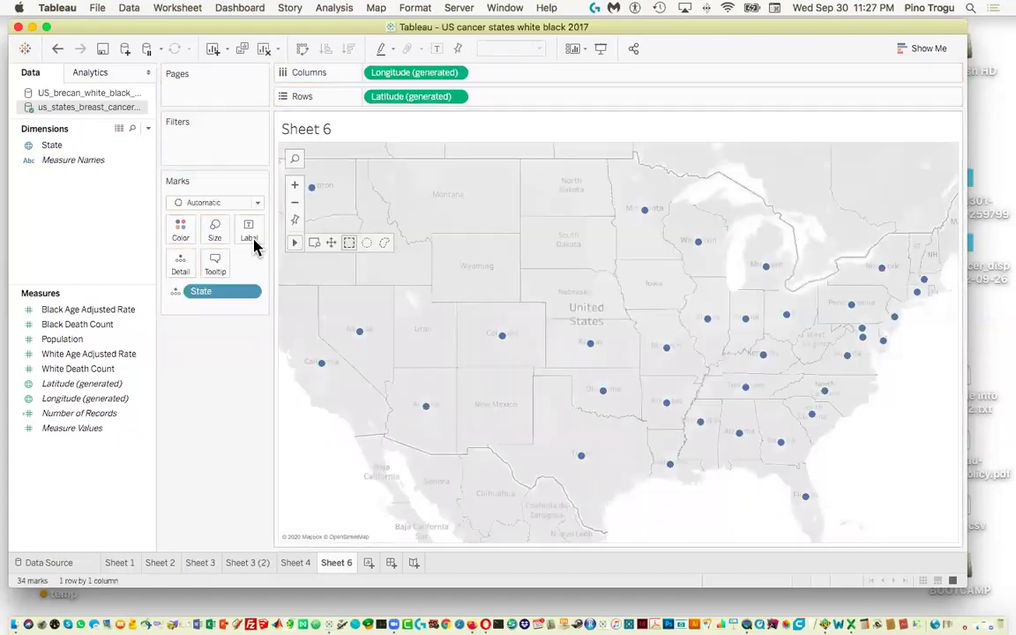
{"action": "left_click", "coordinate": [88, 326]}
{"action": "left_click_drag", "start_coordinate": [101, 313], "coordinate": [183, 233]}
Label each state with its State name and Black Age Adjusted Rate, and reduce the mark size to shrink the labels
{"action": "left_click_drag", "start_coordinate": [54, 147], "coordinate": [255, 237]}
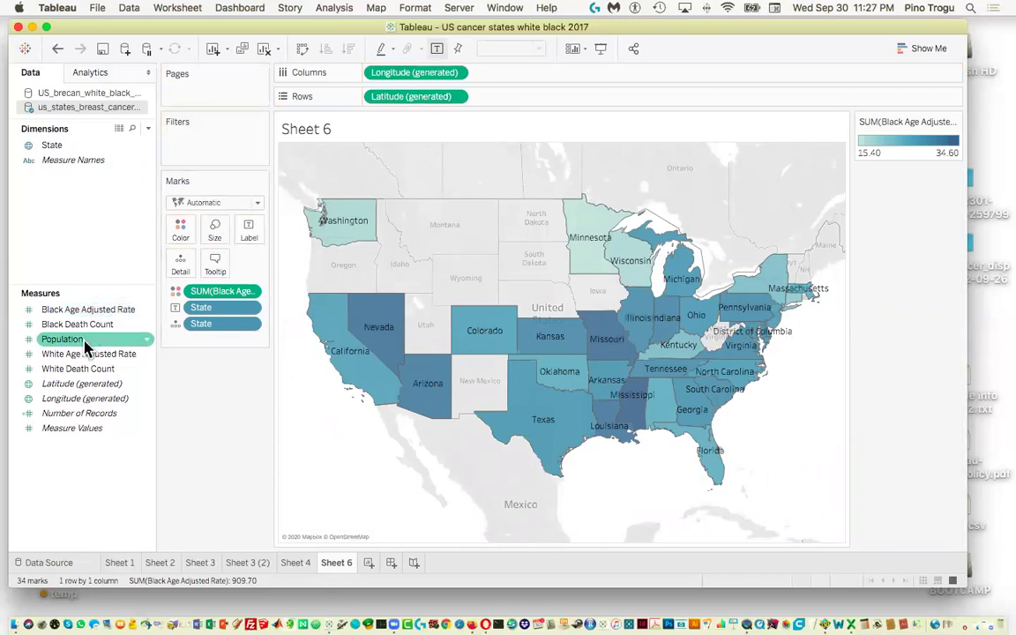
{"action": "left_click_drag", "start_coordinate": [104, 319], "coordinate": [249, 231]}
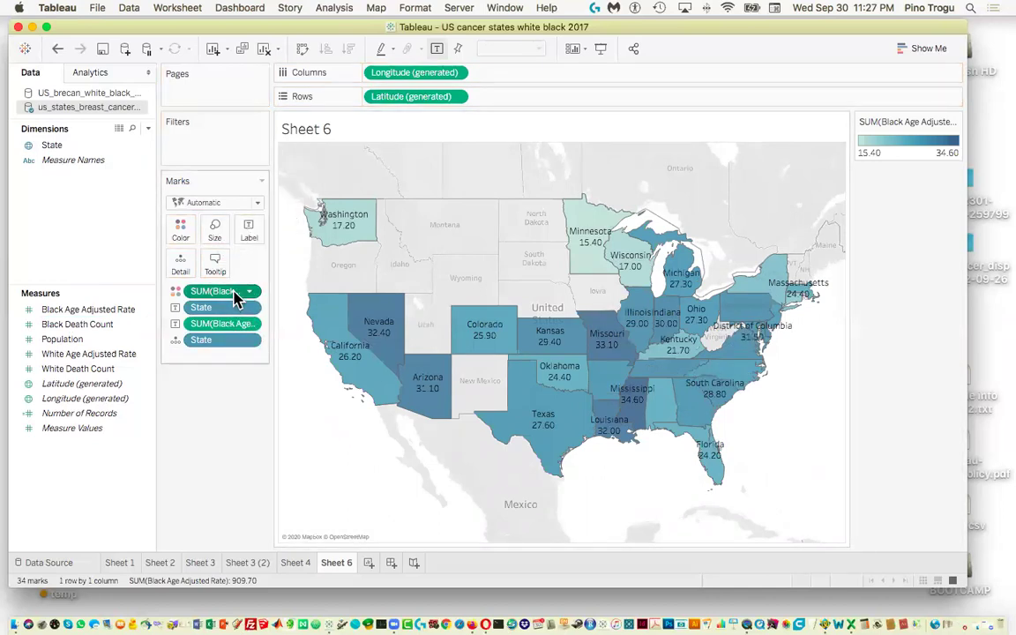
{"action": "left_click", "coordinate": [216, 231]}
{"action": "left_click_drag", "start_coordinate": [246, 272], "coordinate": [228, 272]}
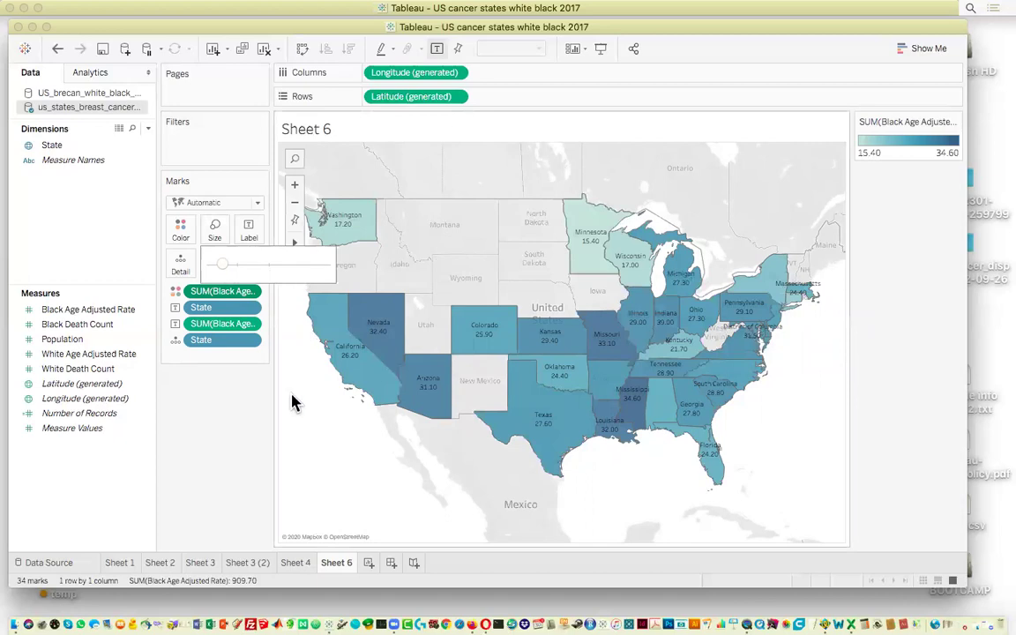
Compare the white rate map in Sheet 4 with the black rate map in Sheet 6 by alternating between the two sheets
{"action": "left_click", "coordinate": [305, 566]}
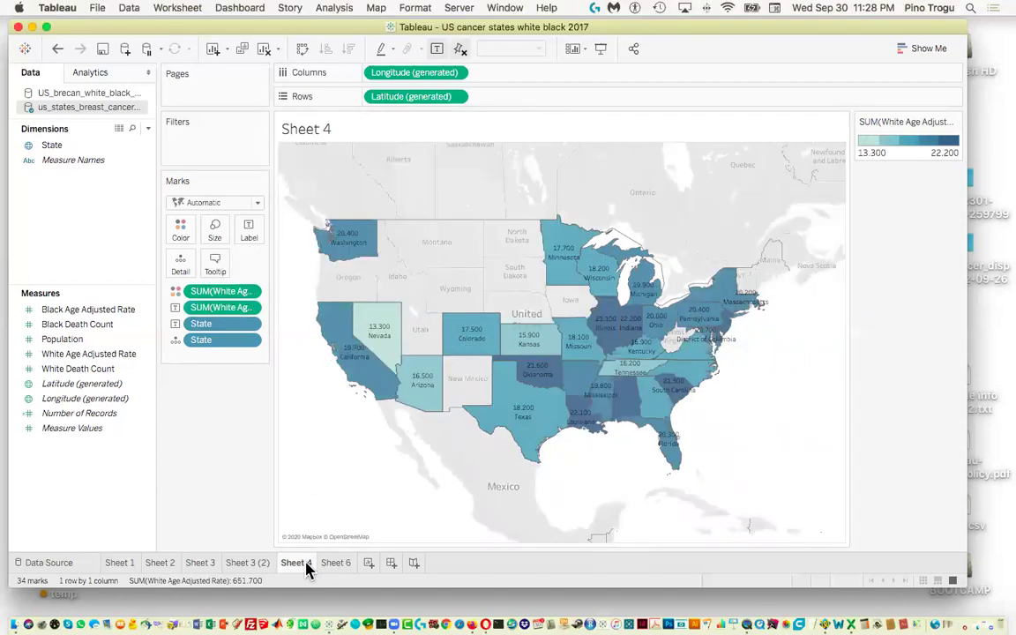
{"action": "left_click", "coordinate": [333, 566]}
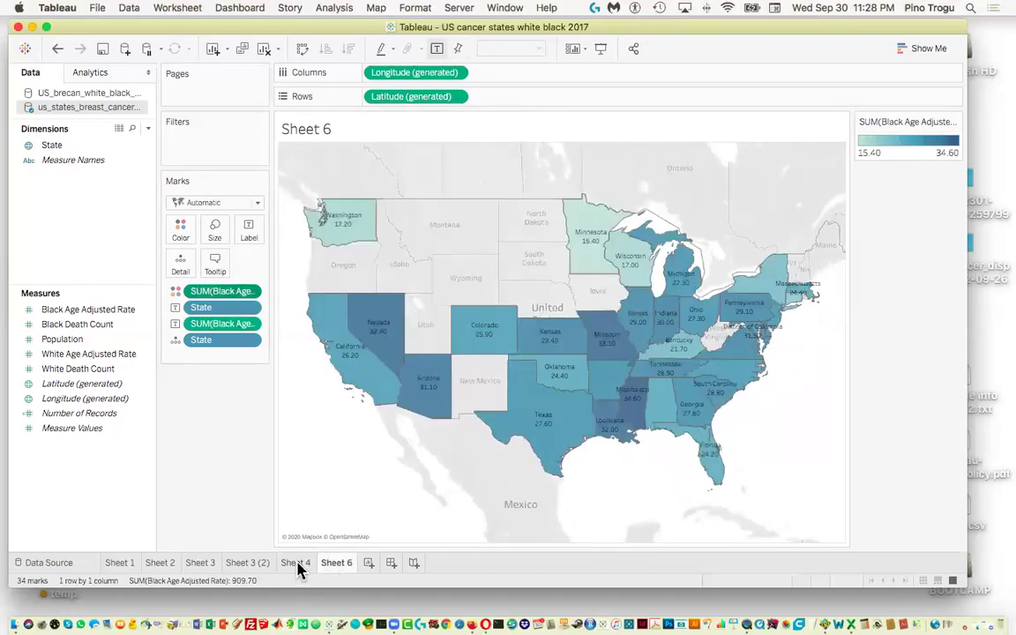
{"action": "left_click", "coordinate": [298, 565]}
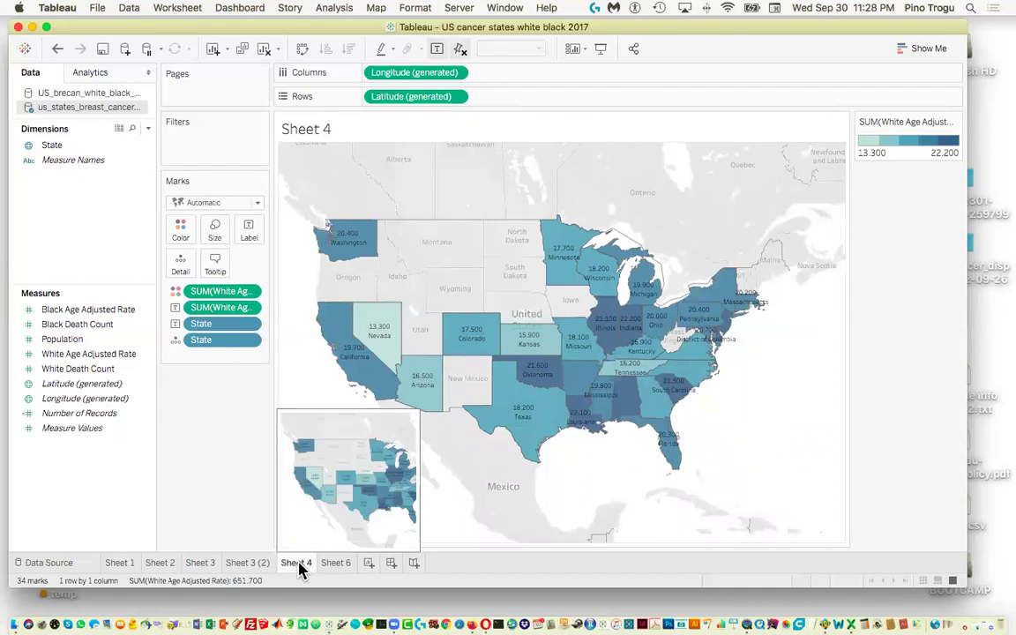
{"action": "left_click", "coordinate": [336, 567]}
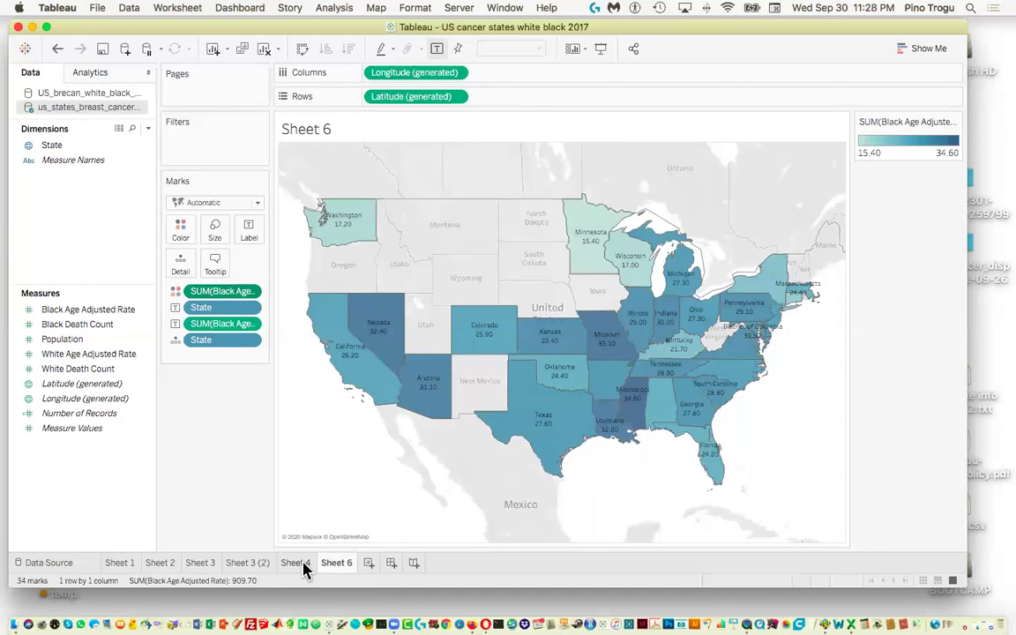
{"action": "left_click", "coordinate": [297, 565]}
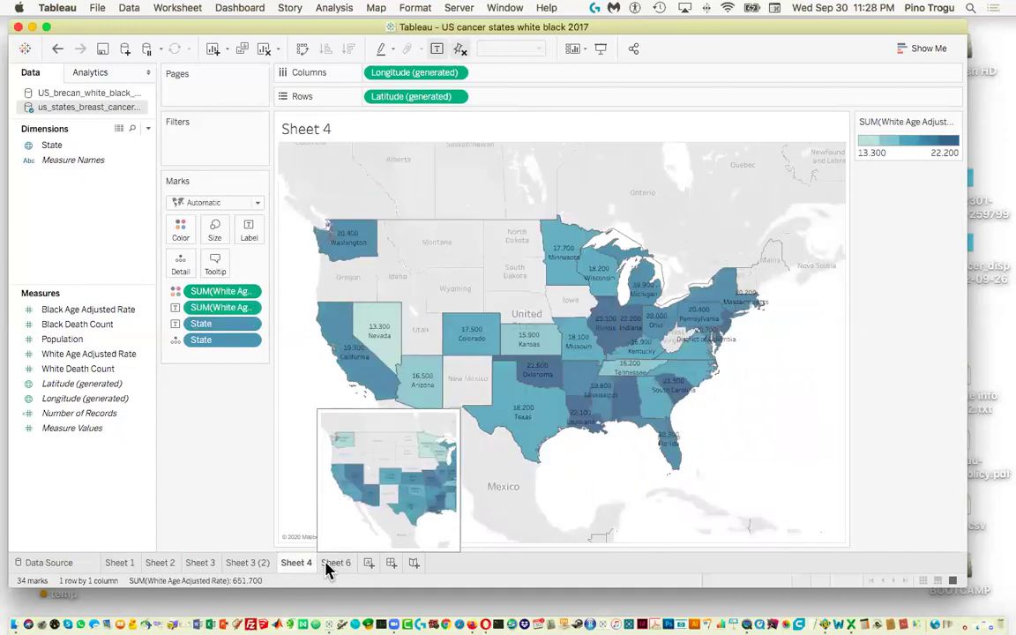
{"action": "left_click", "coordinate": [337, 567]}
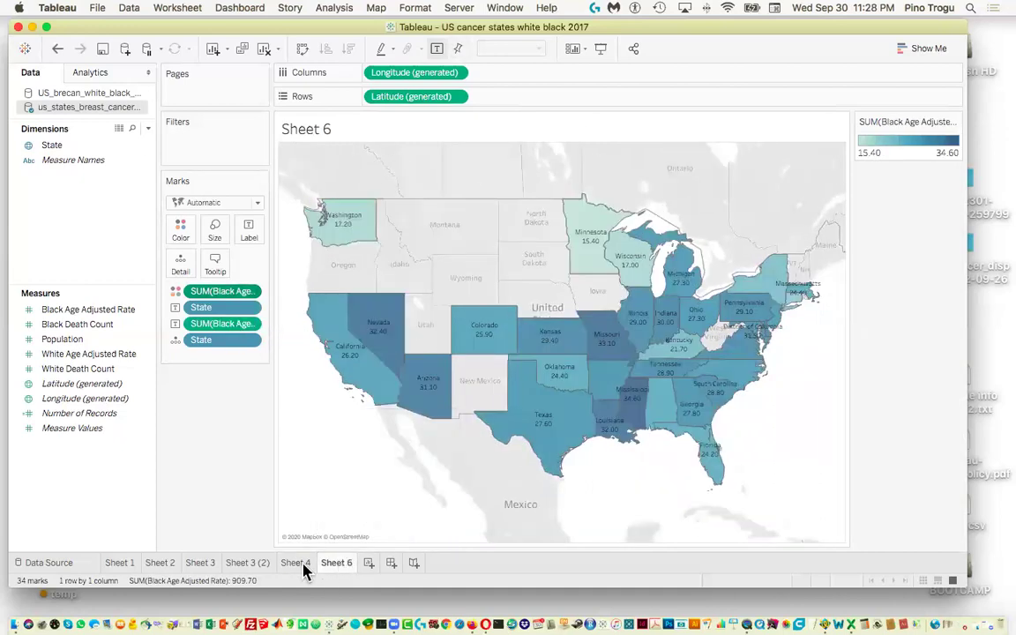
{"action": "left_click", "coordinate": [296, 565]}
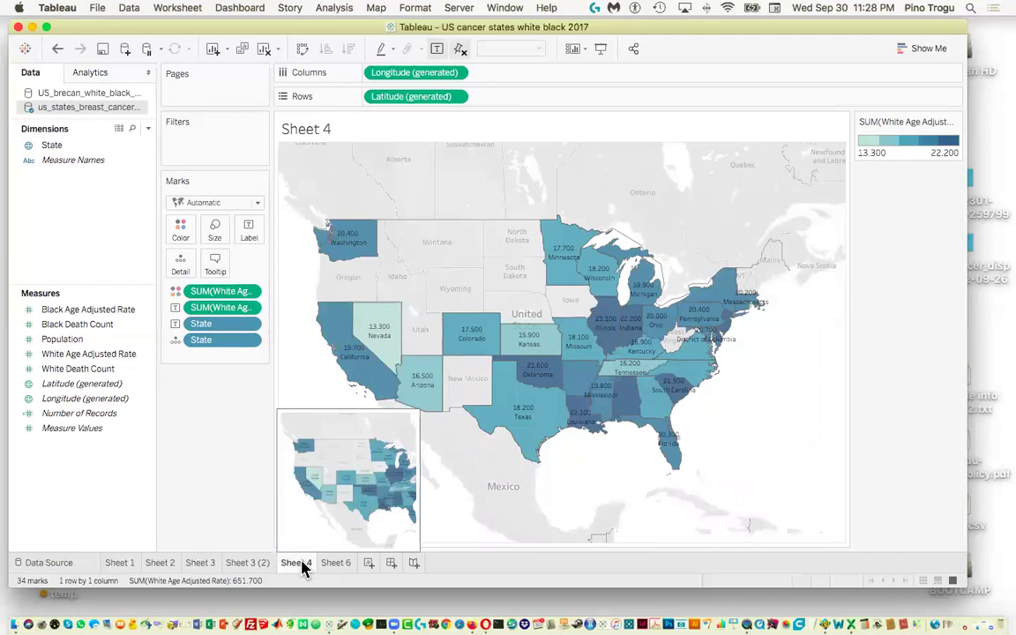
{"action": "left_click", "coordinate": [338, 567]}
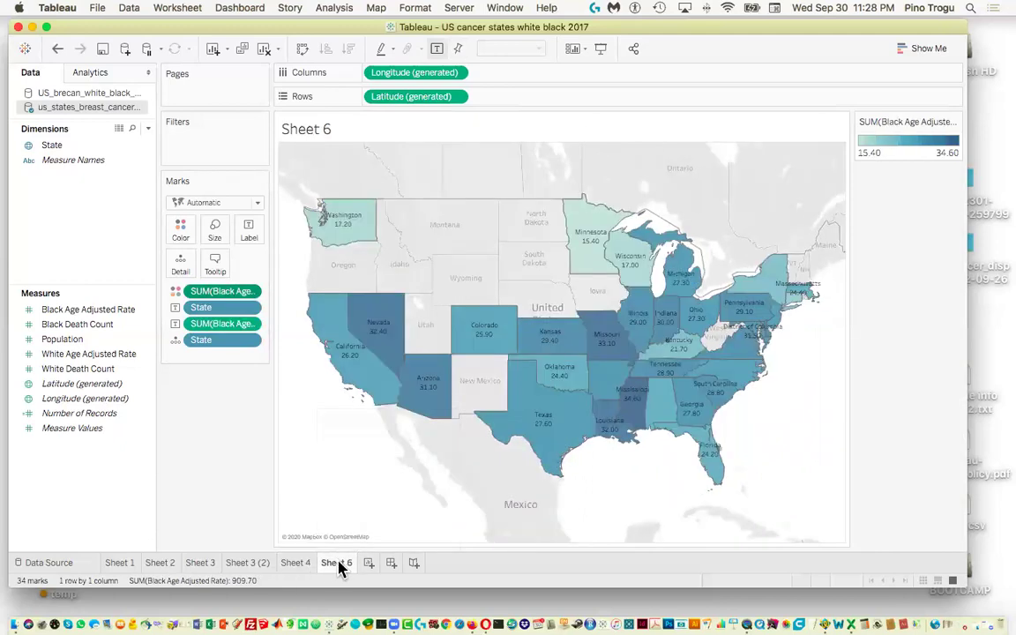
{"action": "left_click", "coordinate": [296, 565]}
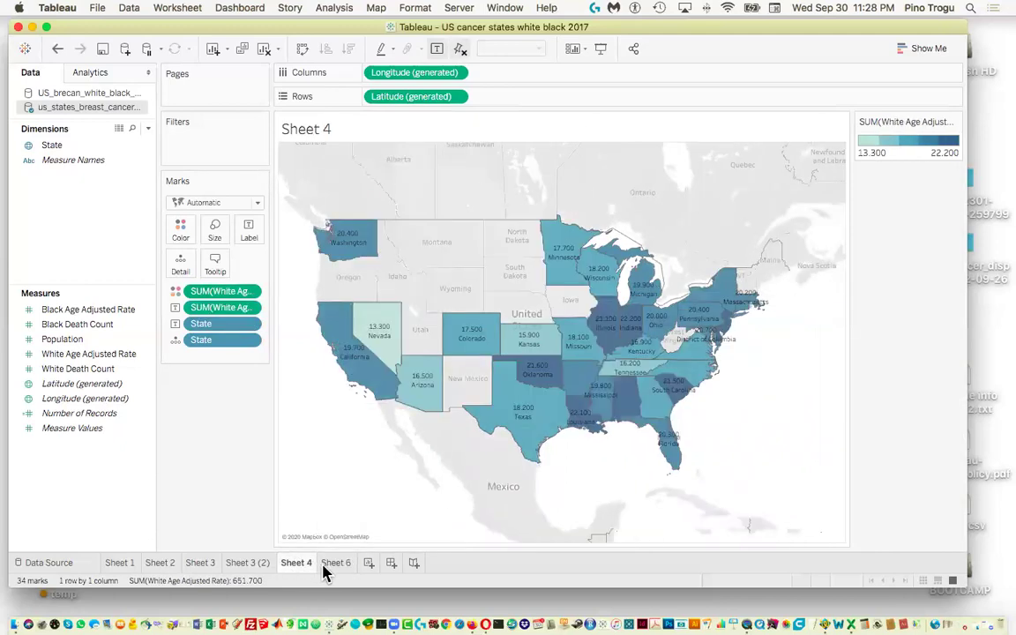
In Sheet 6, edit the Black Age Adjusted Rate colors to use stepped color with 5 steps
{"action": "left_click", "coordinate": [336, 565]}
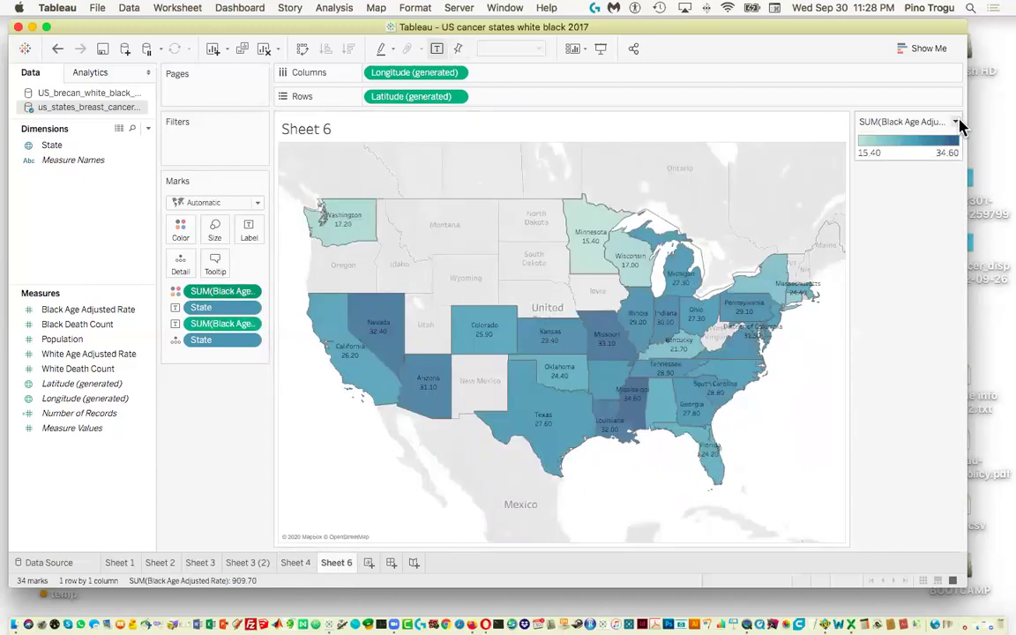
{"action": "left_click", "coordinate": [955, 122]}
{"action": "left_click", "coordinate": [852, 138]}
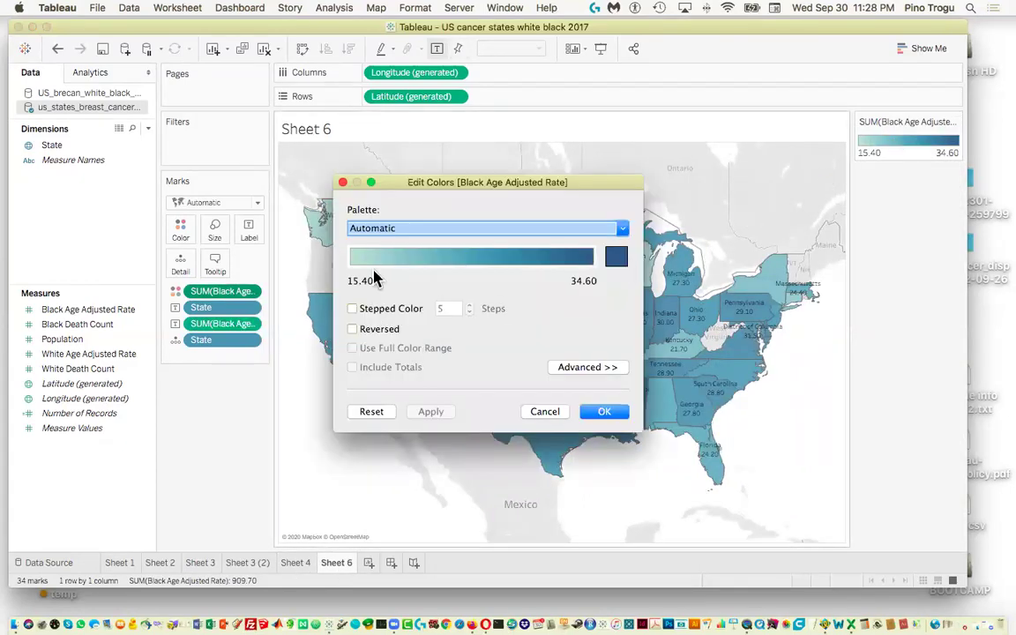
{"action": "left_click", "coordinate": [355, 310]}
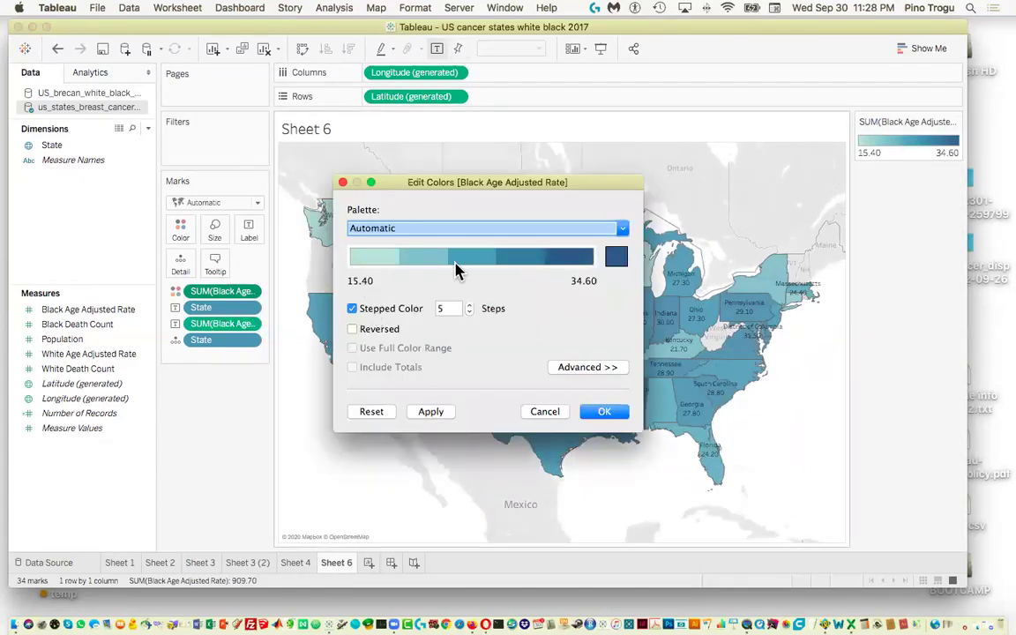
{"action": "left_click", "coordinate": [604, 411]}
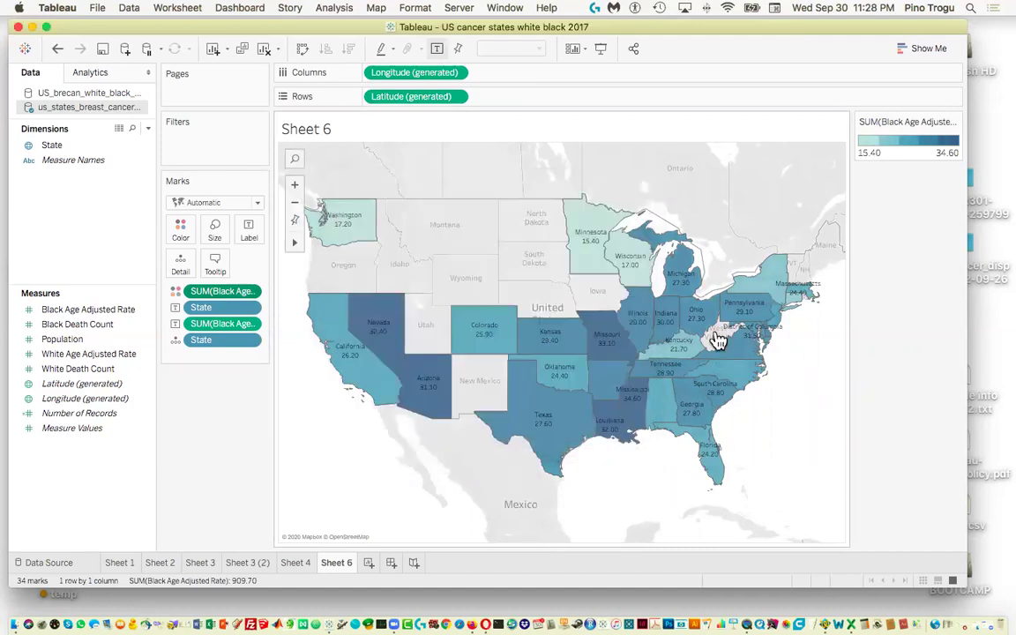
Compare the stepped colors of the Sheet 4 and Sheet 6 maps state by state
{"action": "left_click", "coordinate": [296, 562]}
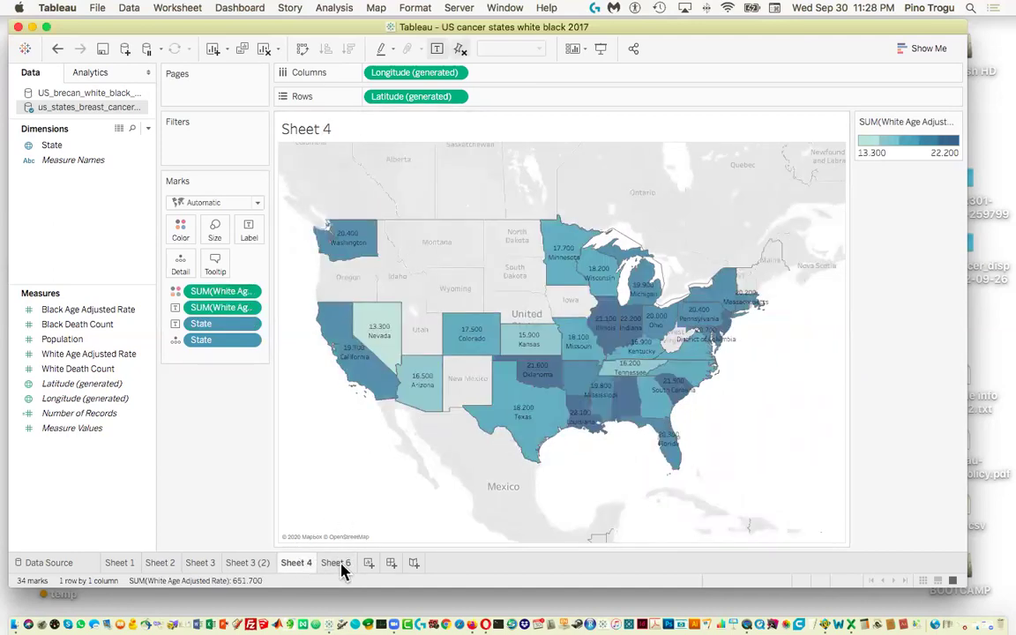
{"action": "left_click", "coordinate": [340, 564]}
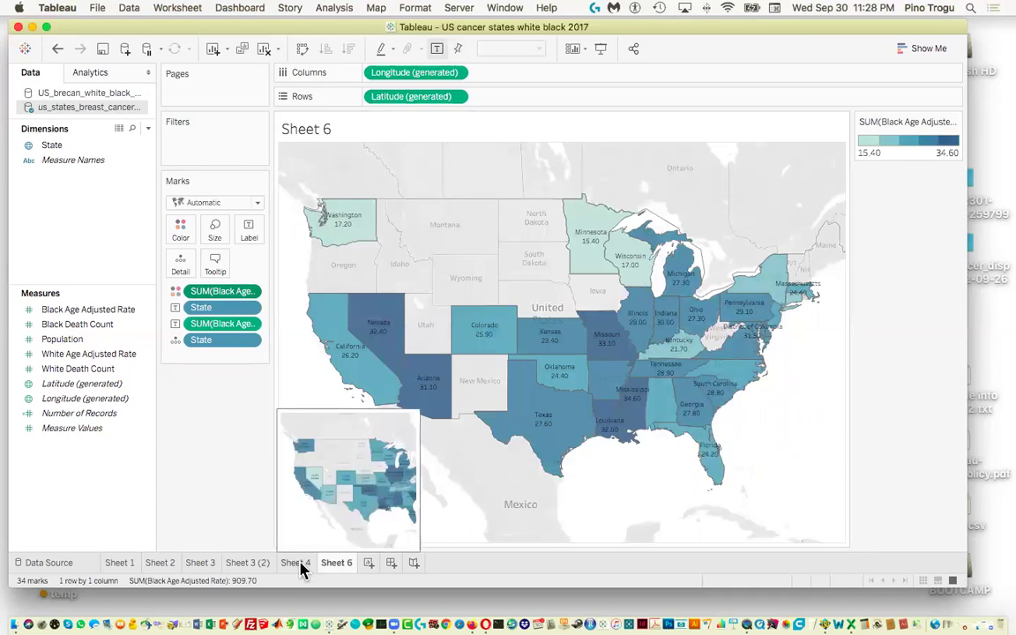
{"action": "left_click", "coordinate": [297, 564]}
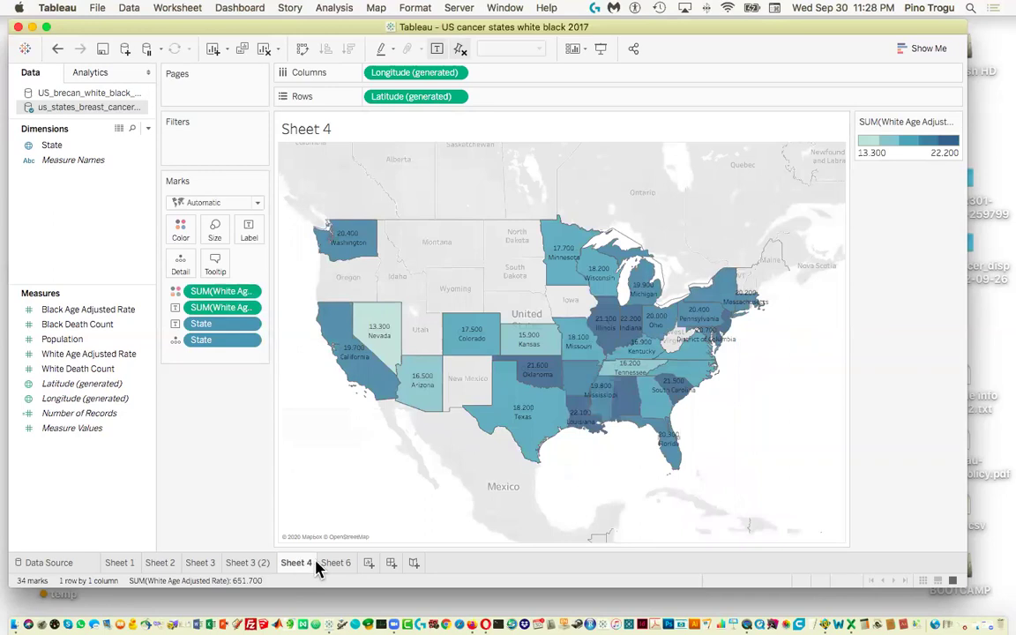
{"action": "left_click", "coordinate": [337, 564]}
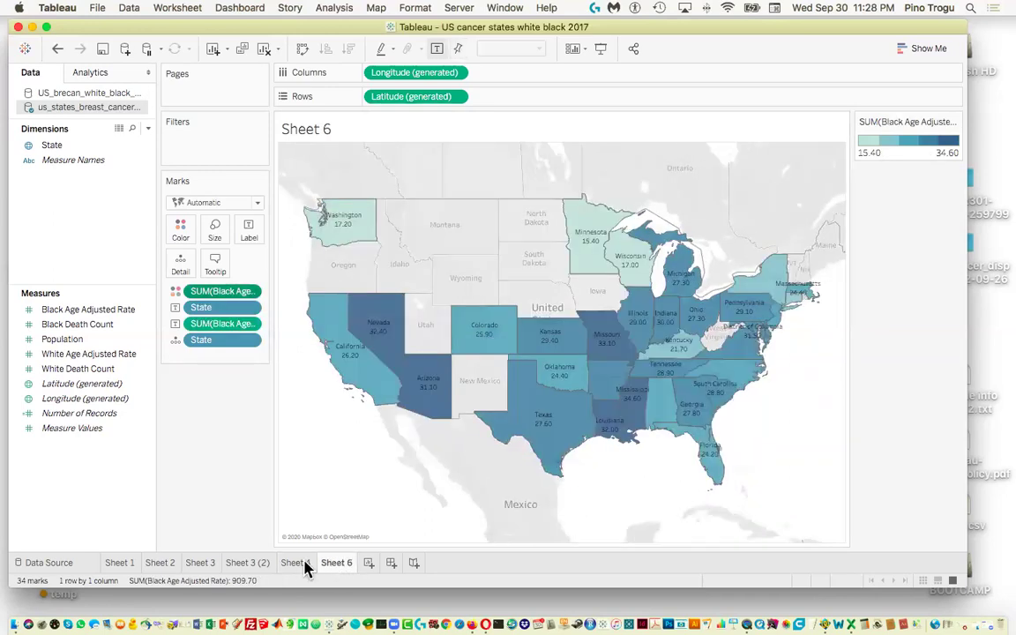
{"action": "left_click", "coordinate": [300, 564]}
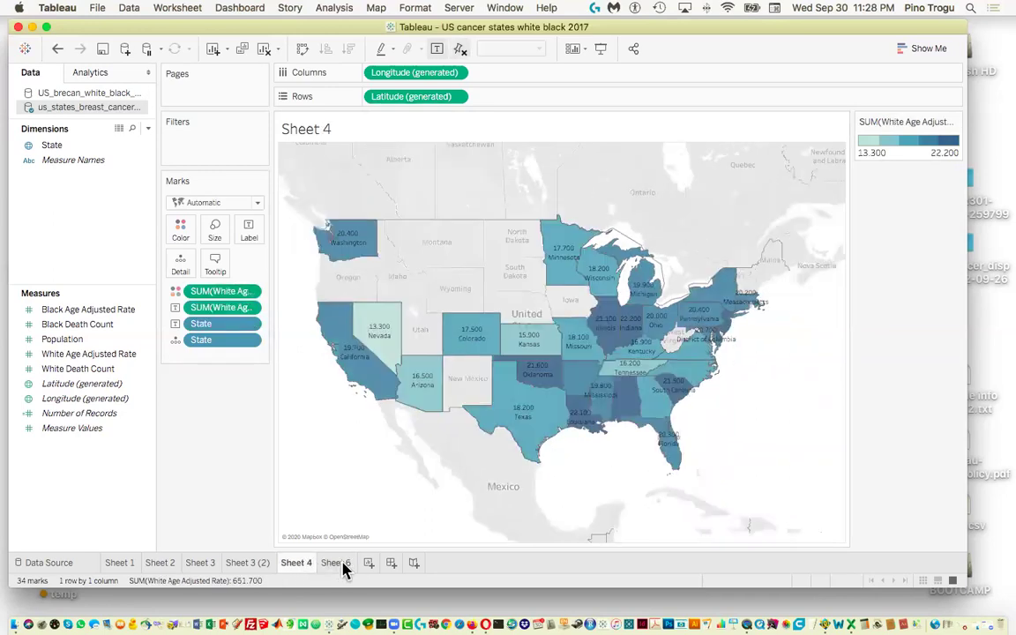
{"action": "left_click", "coordinate": [343, 564]}
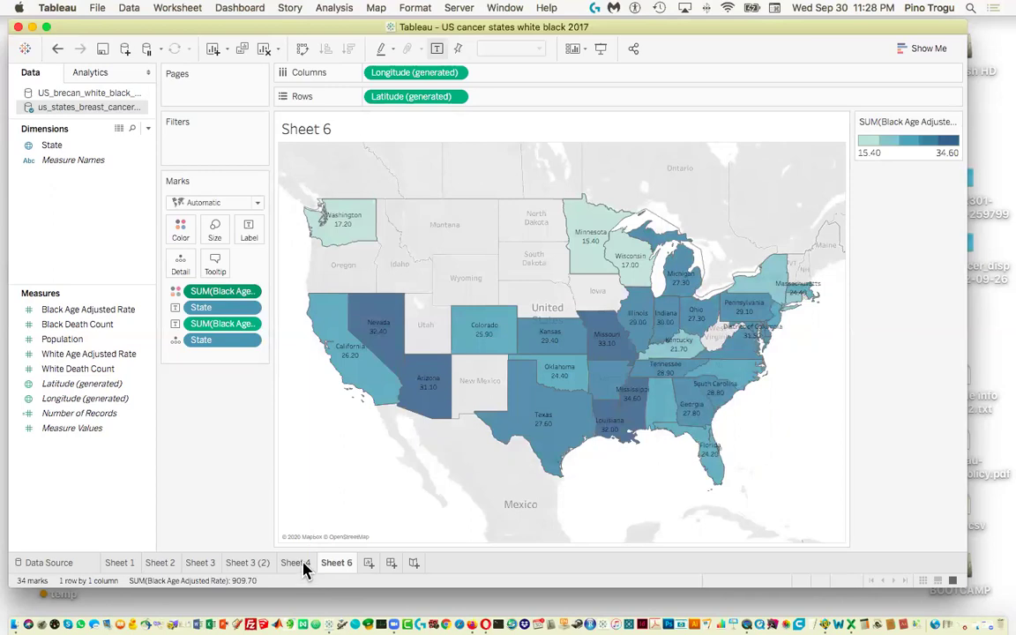
In Sheet 4, fix the White Age Adjusted Rate color range to start at 10 and end at 40
{"action": "left_click", "coordinate": [301, 565]}
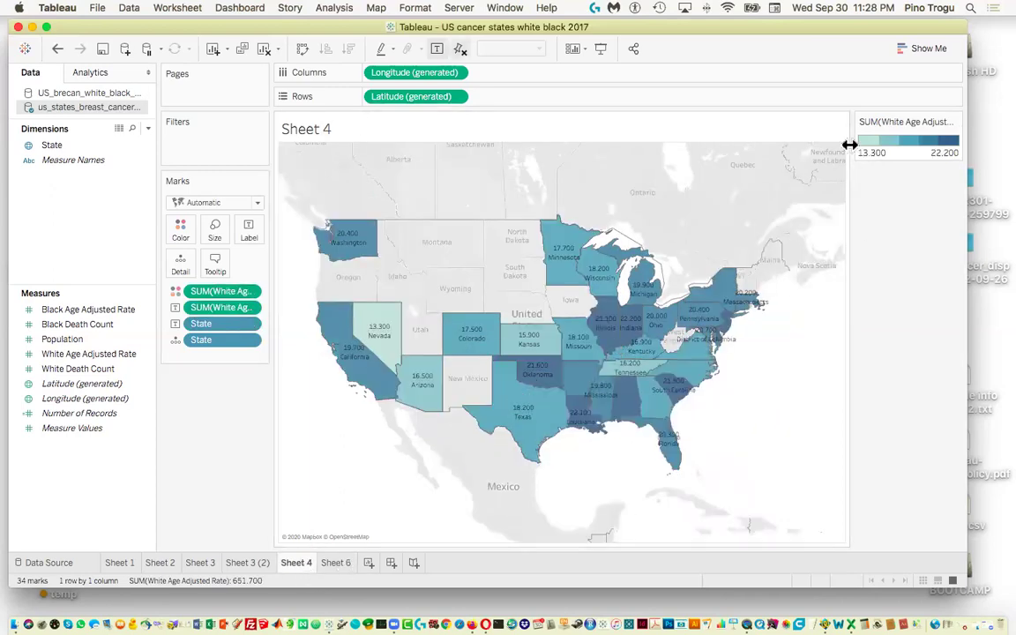
{"action": "left_click", "coordinate": [955, 123]}
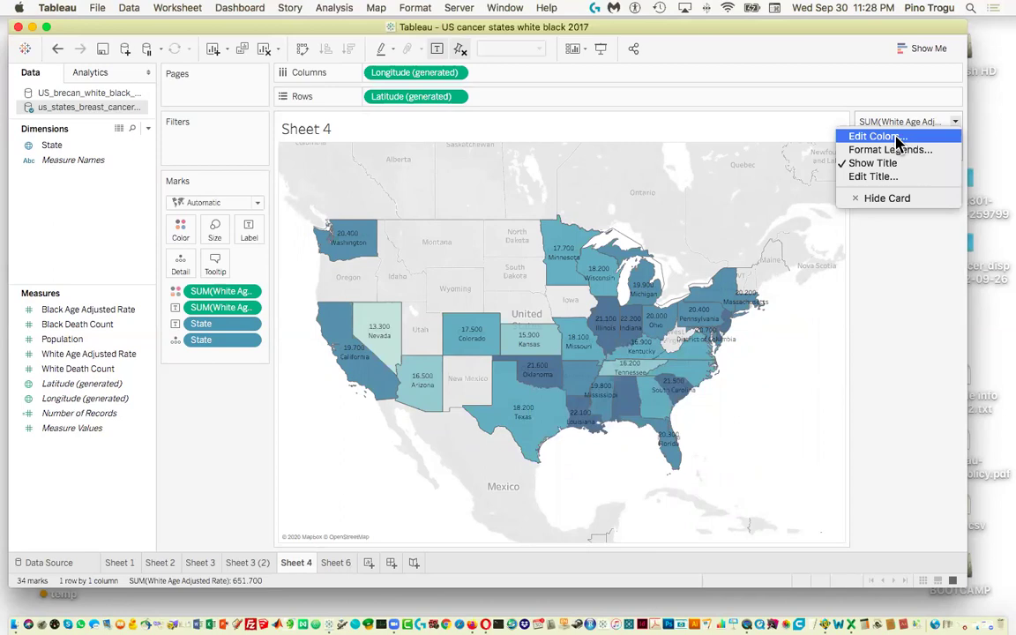
{"action": "left_click", "coordinate": [898, 138]}
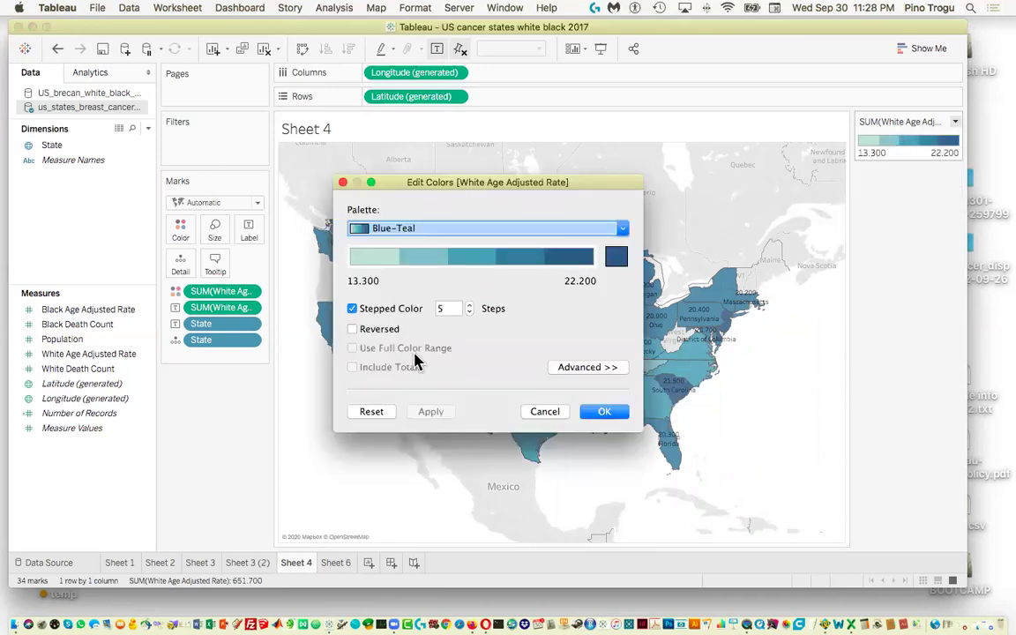
{"action": "left_click", "coordinate": [580, 369]}
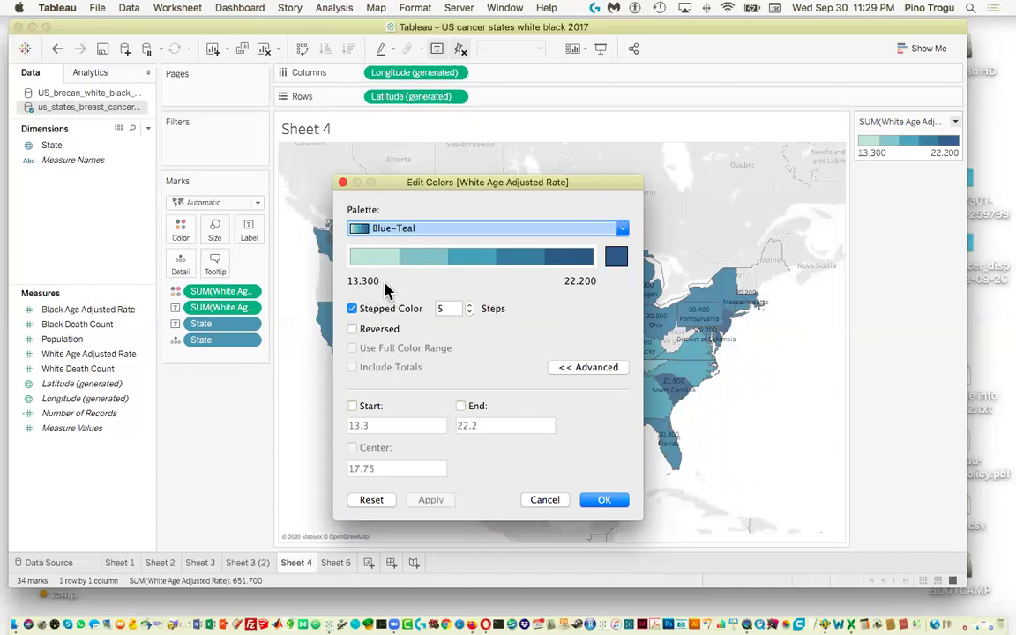
{"action": "left_click", "coordinate": [353, 407]}
{"action": "left_click_drag", "start_coordinate": [372, 426], "coordinate": [344, 430]}
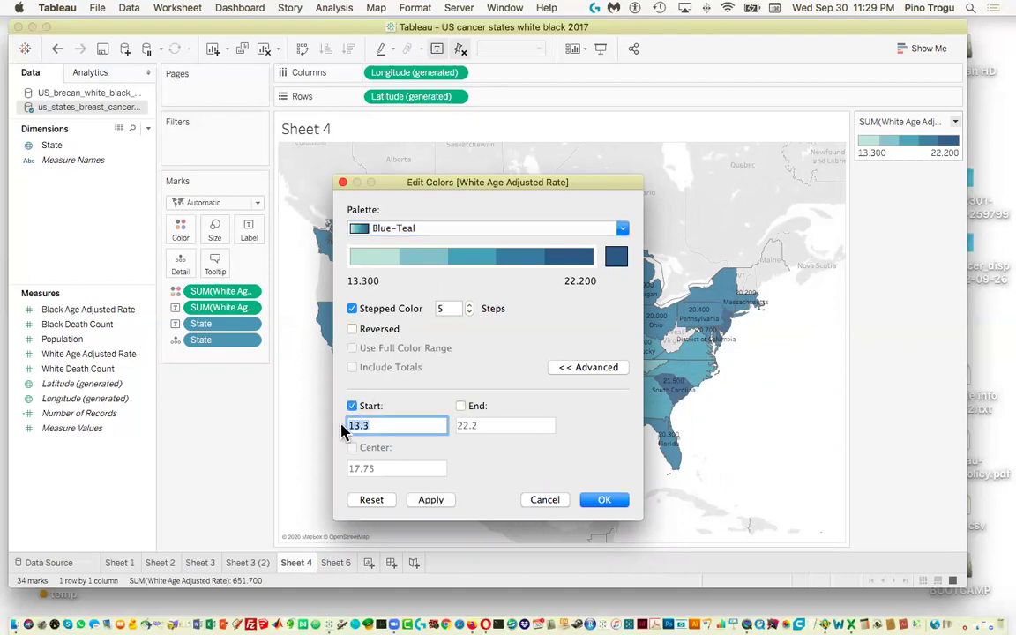
{"action": "left_click", "coordinate": [461, 407]}
{"action": "left_click_drag", "start_coordinate": [477, 425], "coordinate": [458, 426]}
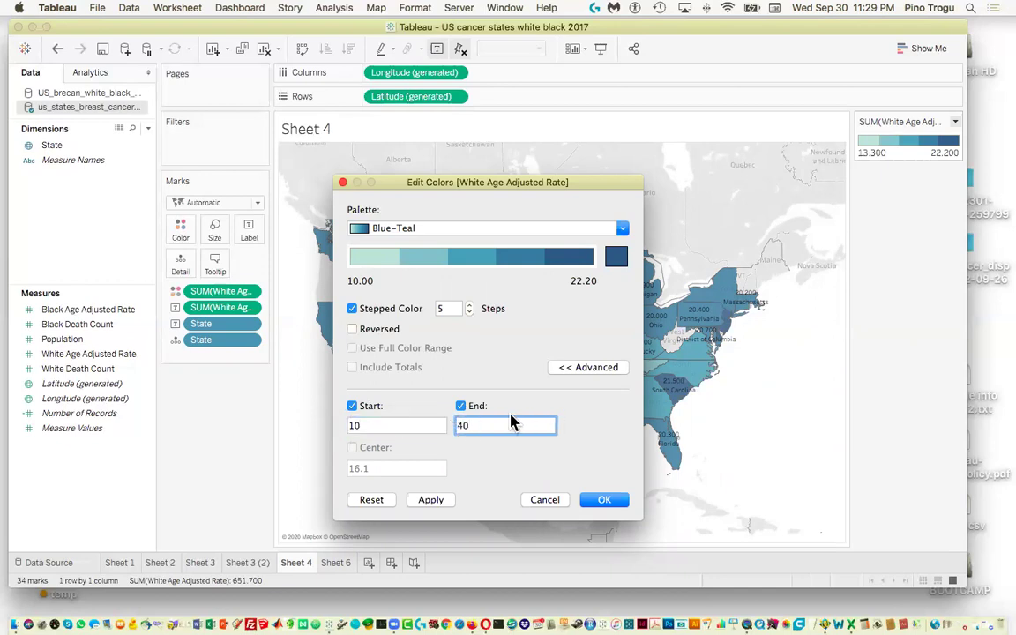
{"action": "left_click", "coordinate": [606, 500]}
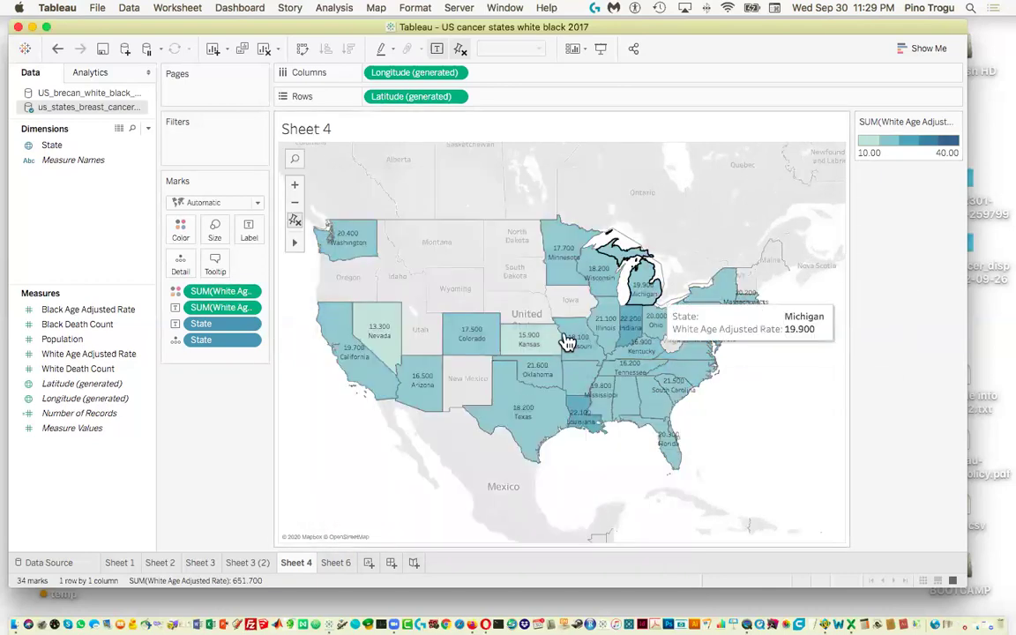
In Sheet 6, fix the Black Age Adjusted Rate color range to start at 10 and end at 40
{"action": "left_click", "coordinate": [259, 569]}
{"action": "left_click", "coordinate": [338, 569]}
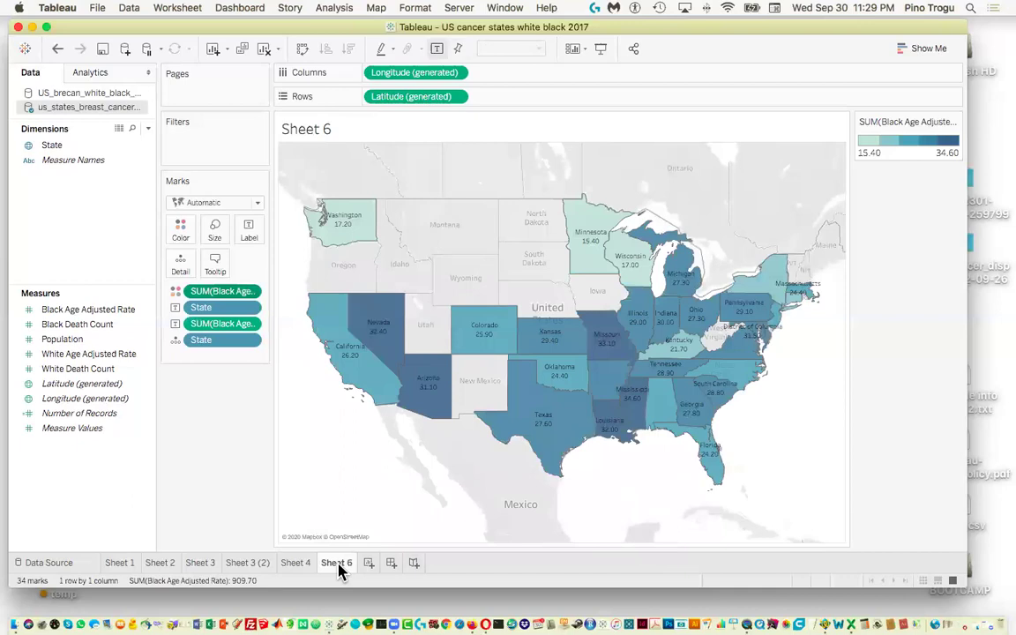
{"action": "left_click", "coordinate": [955, 124]}
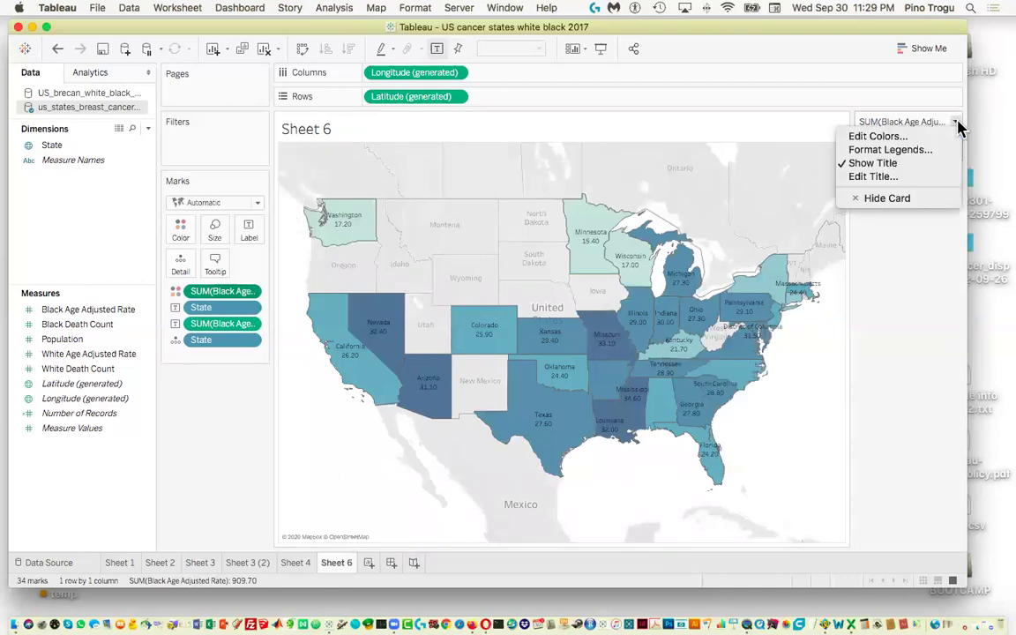
{"action": "left_click", "coordinate": [913, 137]}
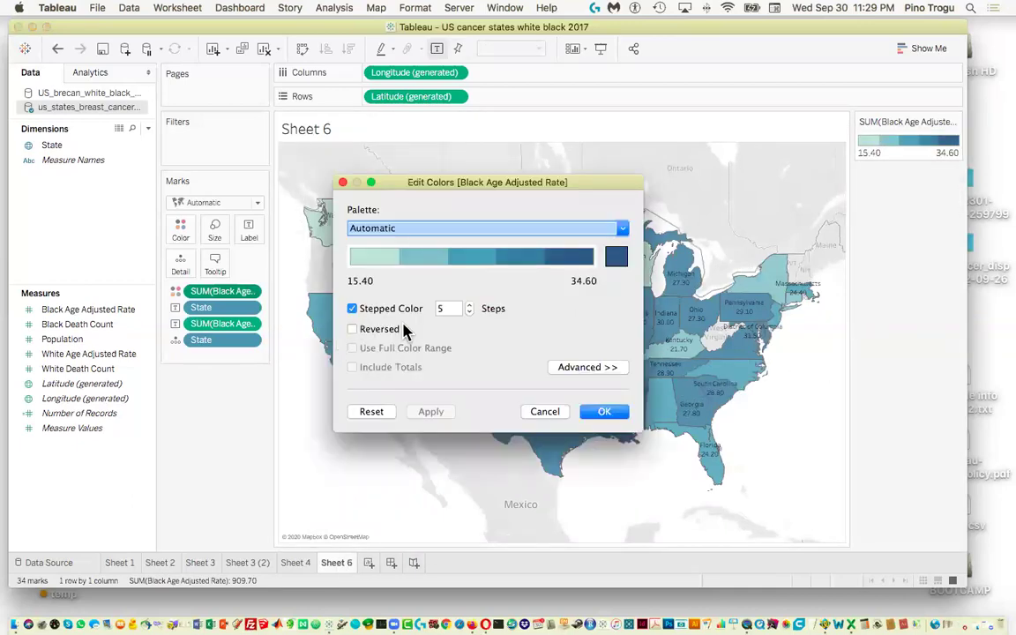
{"action": "left_click", "coordinate": [580, 367]}
{"action": "left_click", "coordinate": [352, 406]}
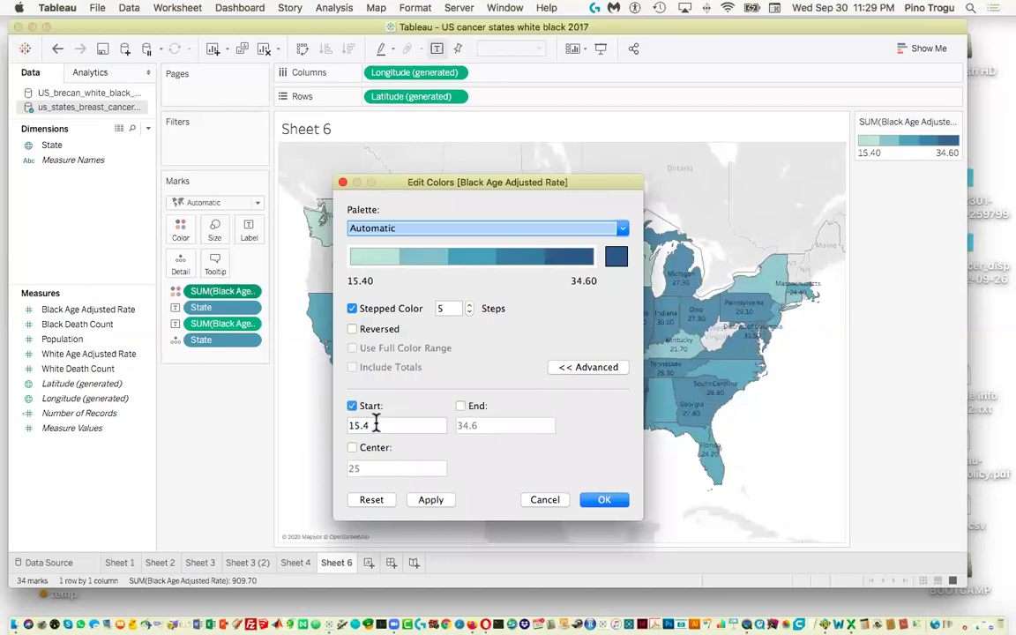
{"action": "type", "text": "10"}
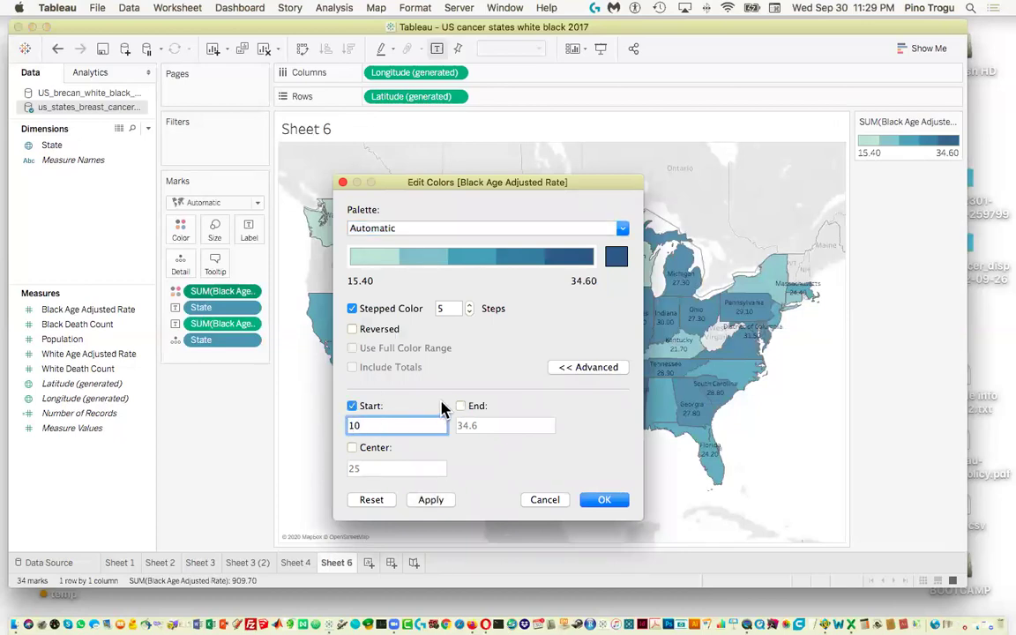
{"action": "left_click", "coordinate": [460, 406]}
{"action": "left_click_drag", "start_coordinate": [484, 426], "coordinate": [449, 426]}
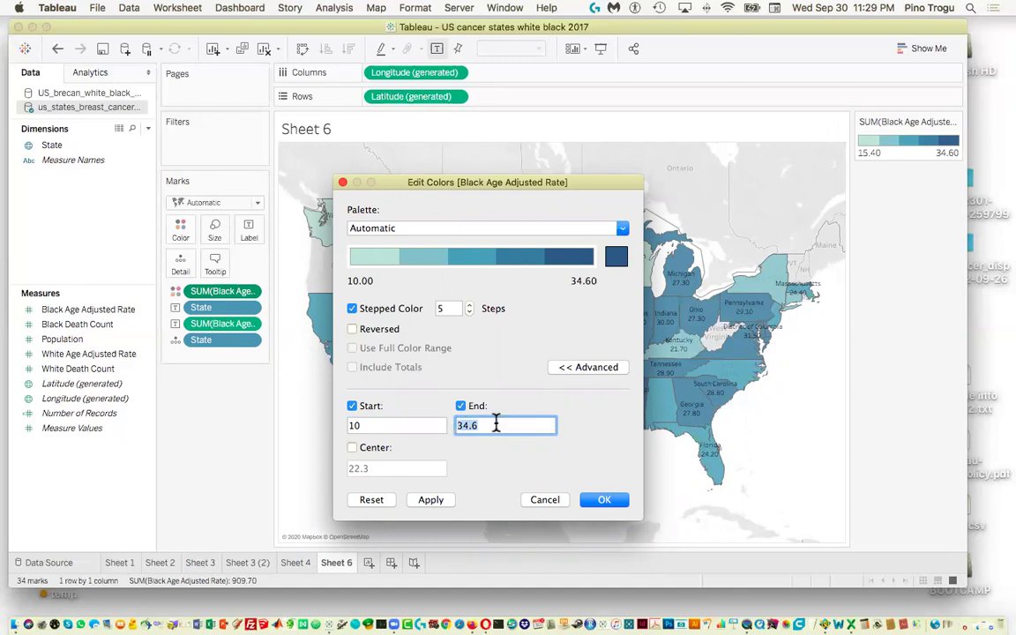
{"action": "left_click", "coordinate": [605, 501]}
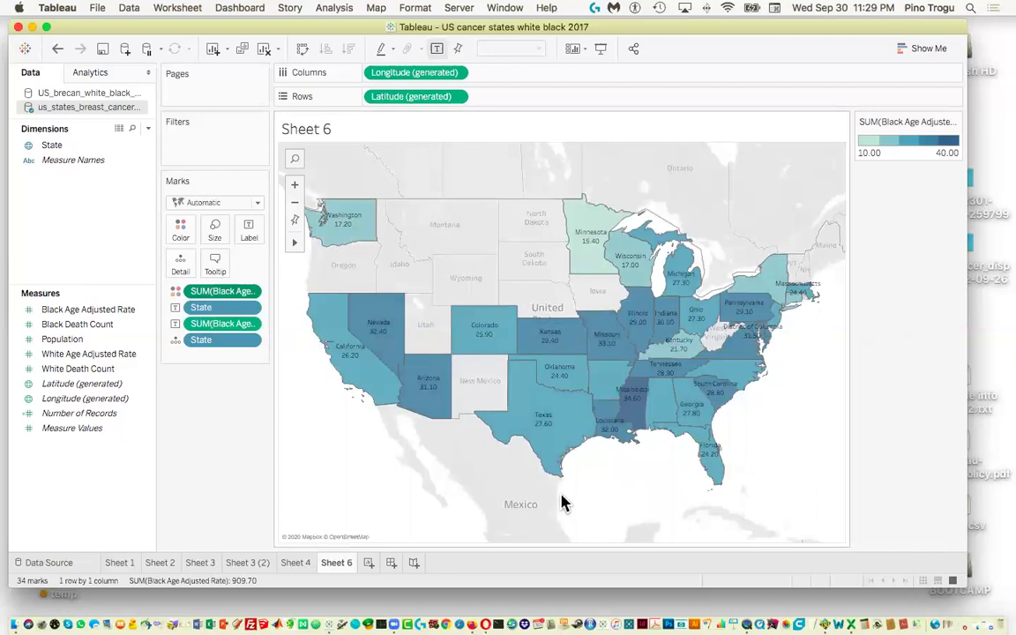
Compare the Sheet 4 and Sheet 6 maps on their shared 10 to 40 color range by alternating between the sheets
{"action": "left_click", "coordinate": [296, 563]}
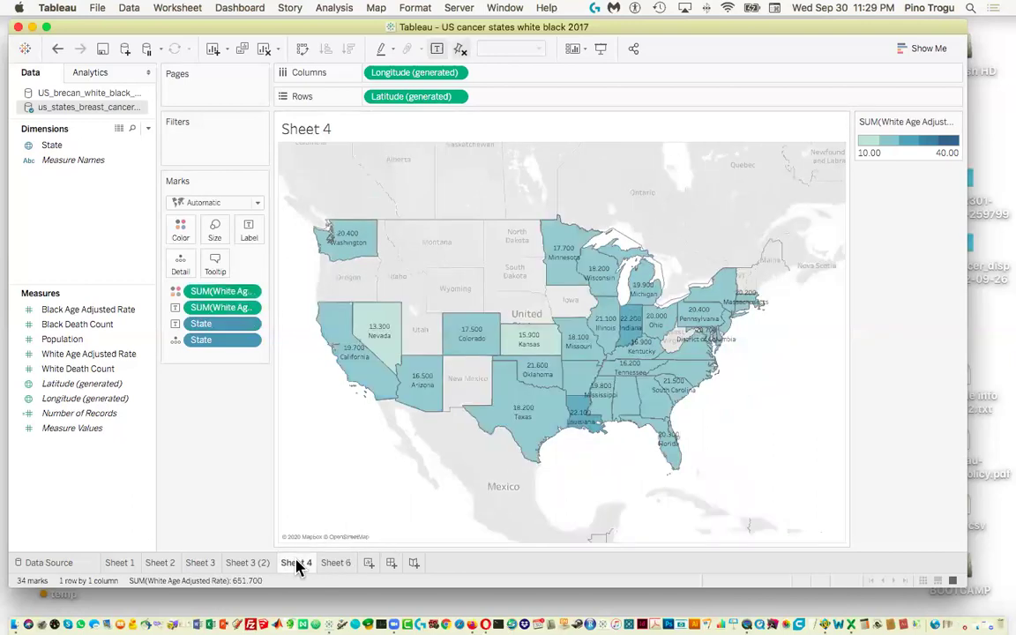
{"action": "left_click", "coordinate": [336, 565]}
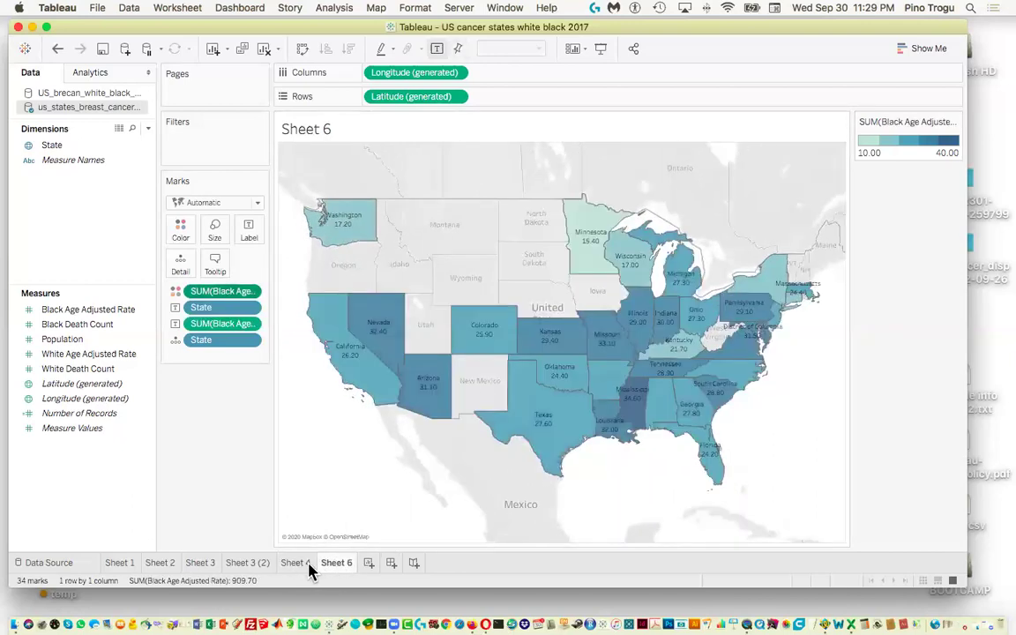
{"action": "left_click", "coordinate": [309, 566]}
{"action": "left_click", "coordinate": [341, 566]}
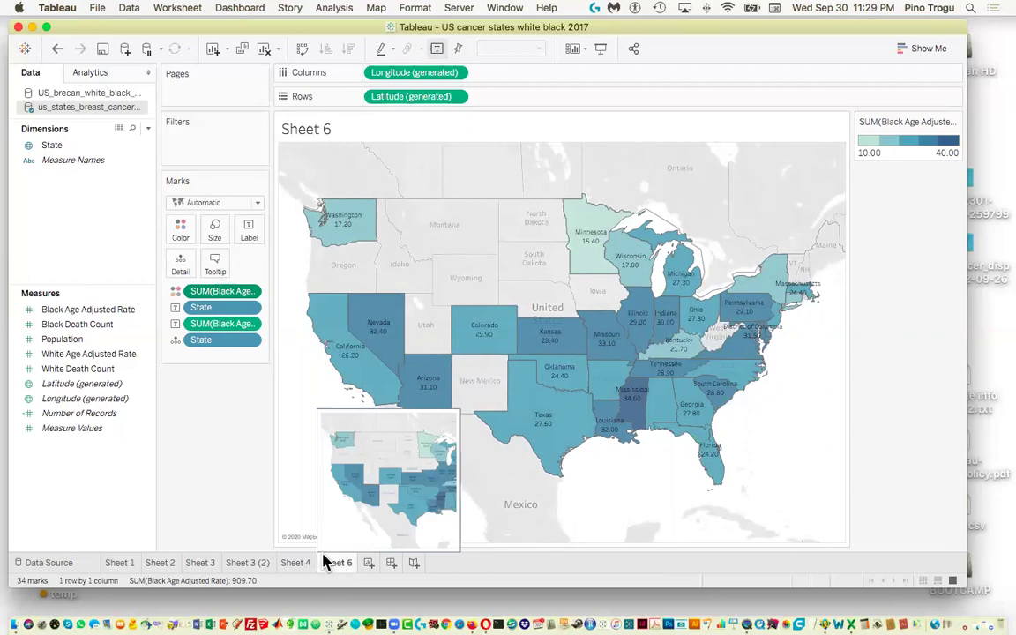
{"action": "left_click", "coordinate": [309, 564]}
{"action": "left_click", "coordinate": [343, 567]}
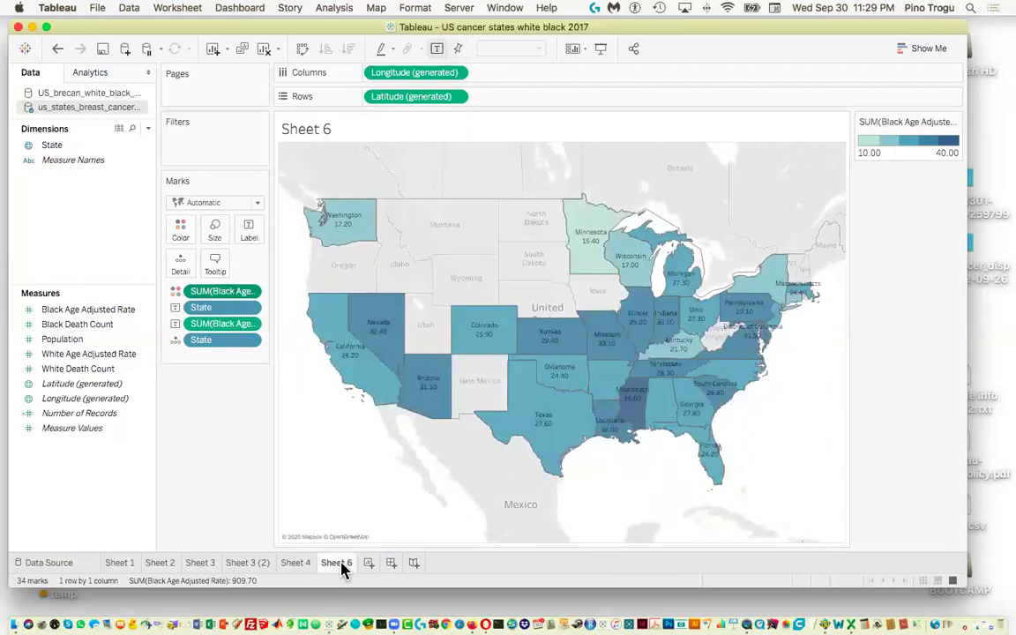
{"action": "left_click", "coordinate": [303, 565]}
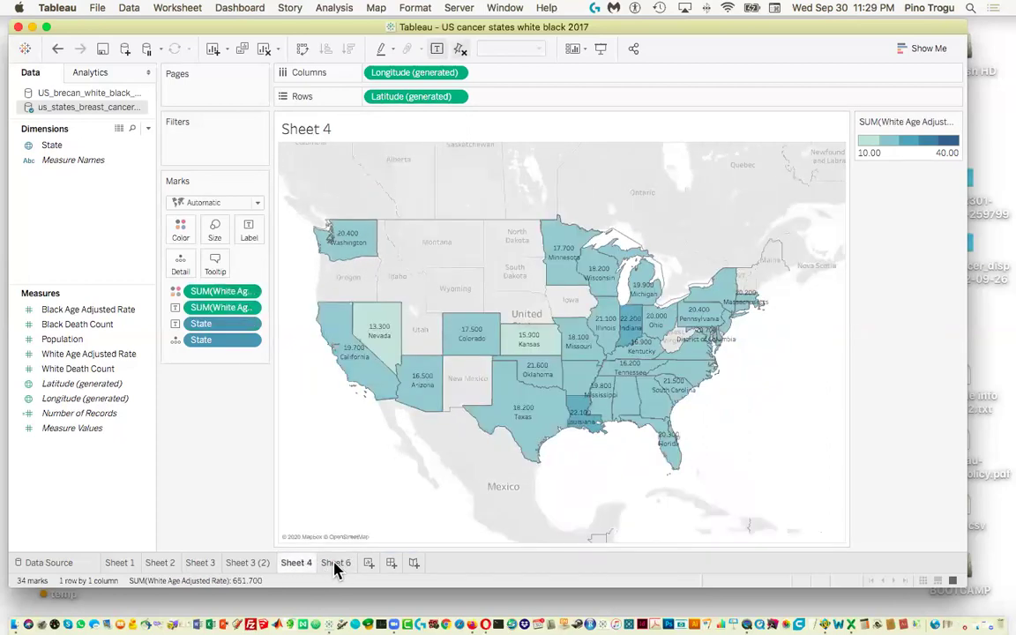
{"action": "left_click", "coordinate": [335, 565]}
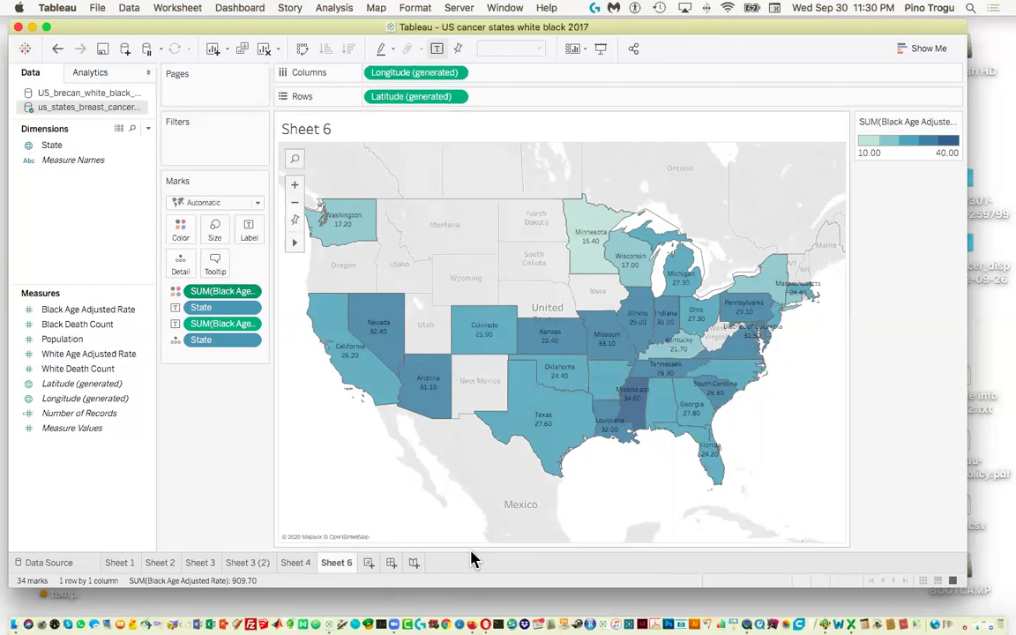
Create a new dashboard and place the Sheet 4 and Sheet 6 maps side by side on it
{"action": "left_click", "coordinate": [390, 563]}
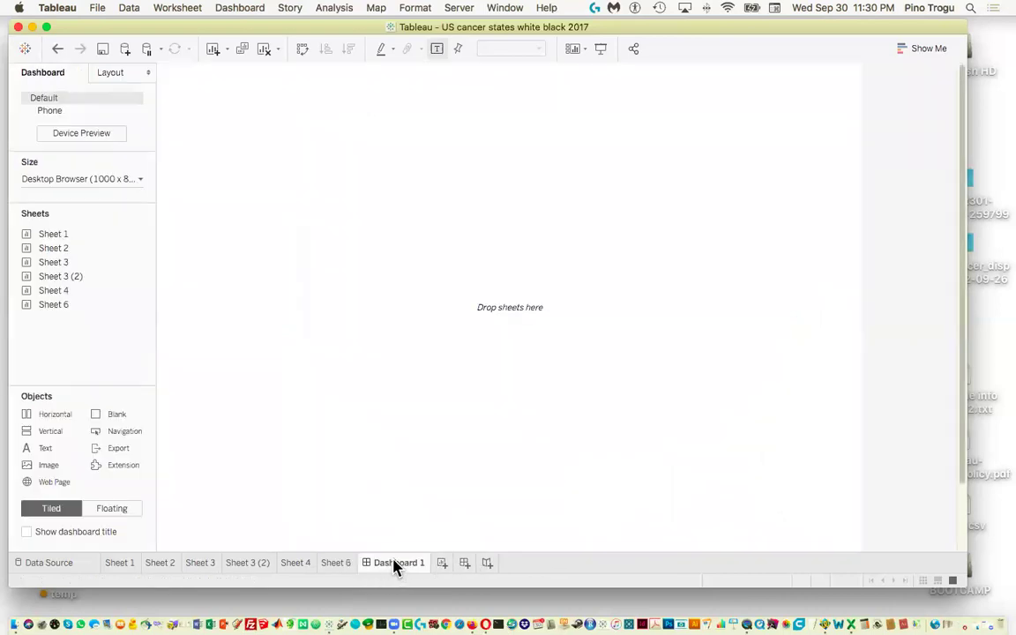
{"action": "mouse_move", "coordinate": [61, 278]}
{"action": "left_click_drag", "start_coordinate": [54, 290], "coordinate": [271, 270]}
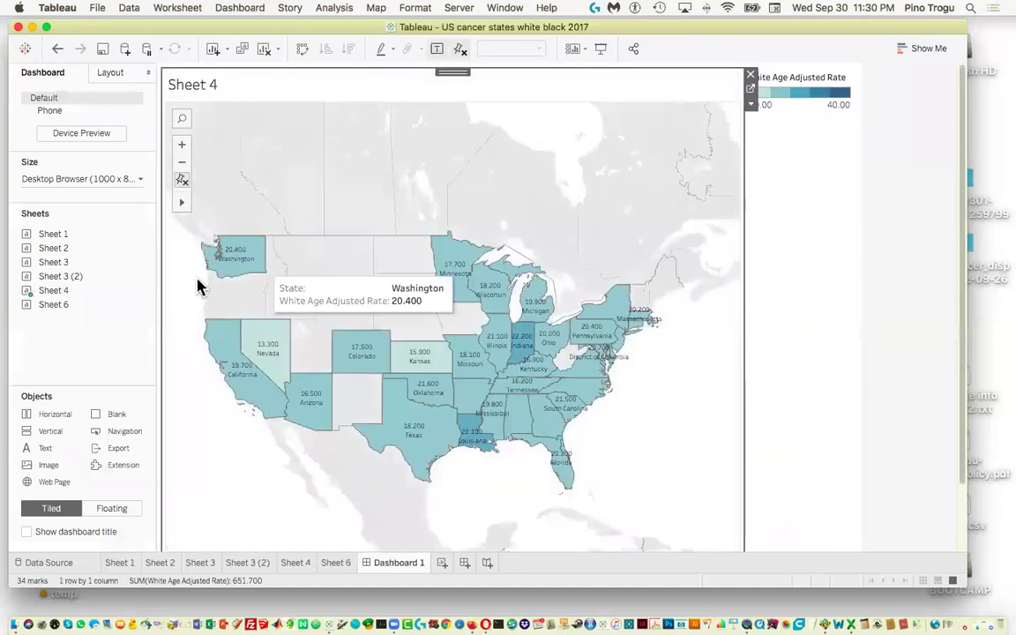
{"action": "left_click_drag", "start_coordinate": [780, 282], "coordinate": [514, 328]}
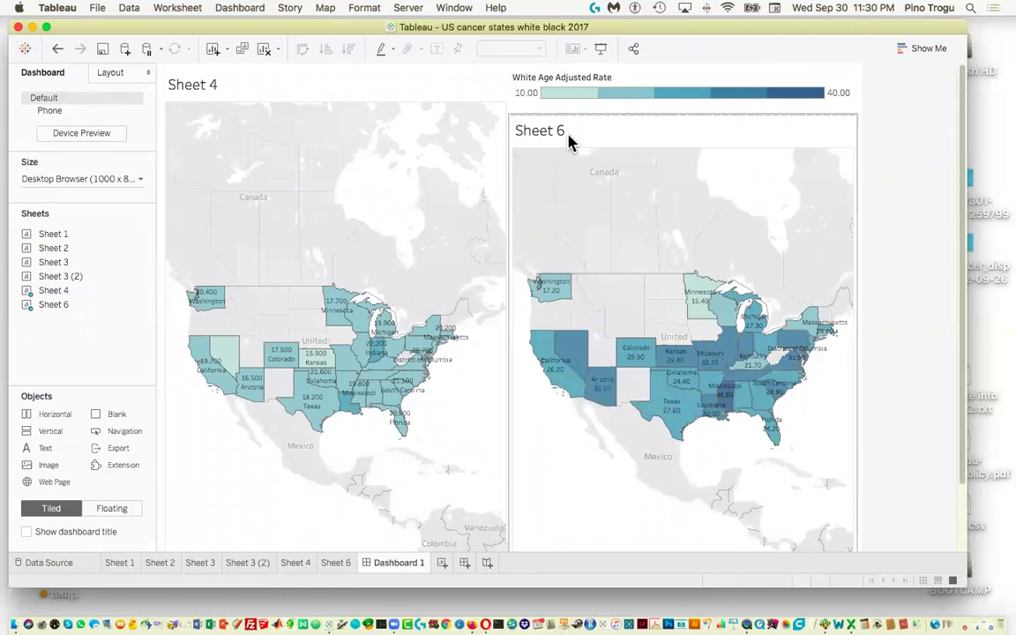
{"action": "mouse_move", "coordinate": [597, 397]}
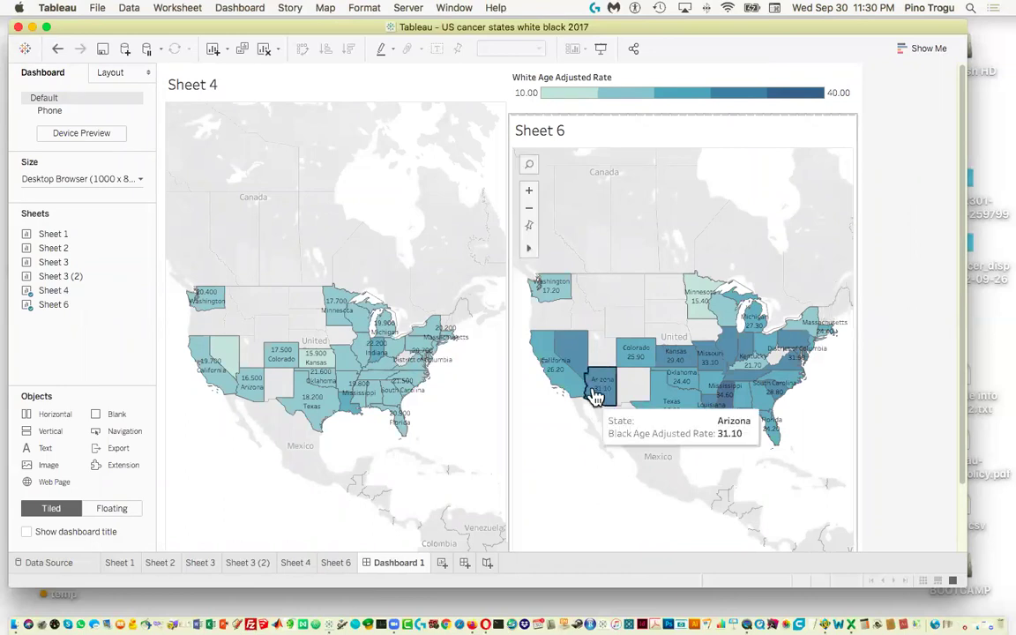
Select the Sheet 6 map on the dashboard and go to its source worksheet
{"action": "left_click", "coordinate": [819, 172]}
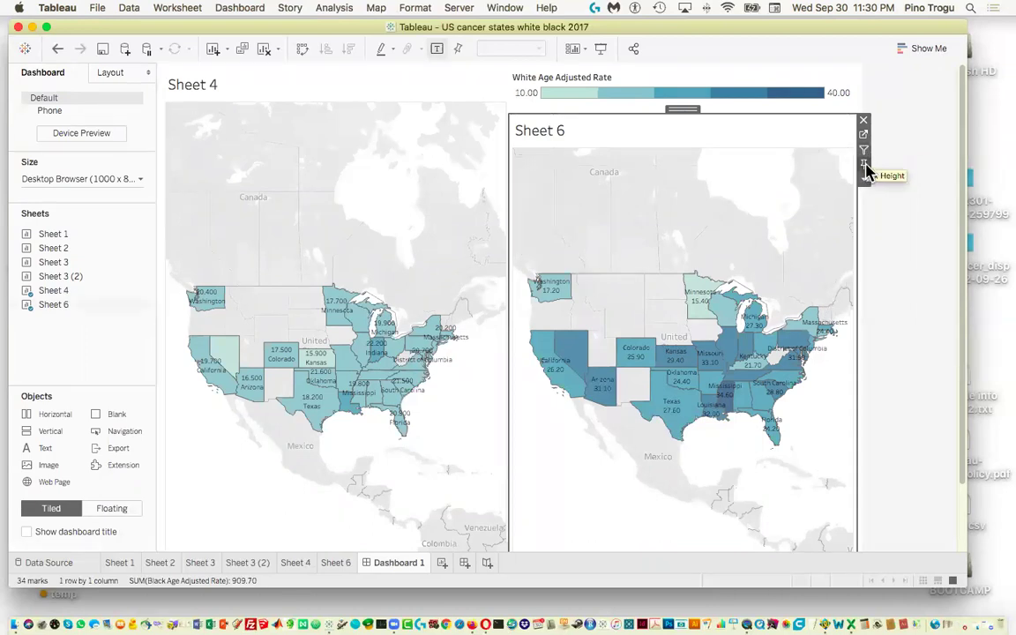
{"action": "left_click", "coordinate": [865, 152]}
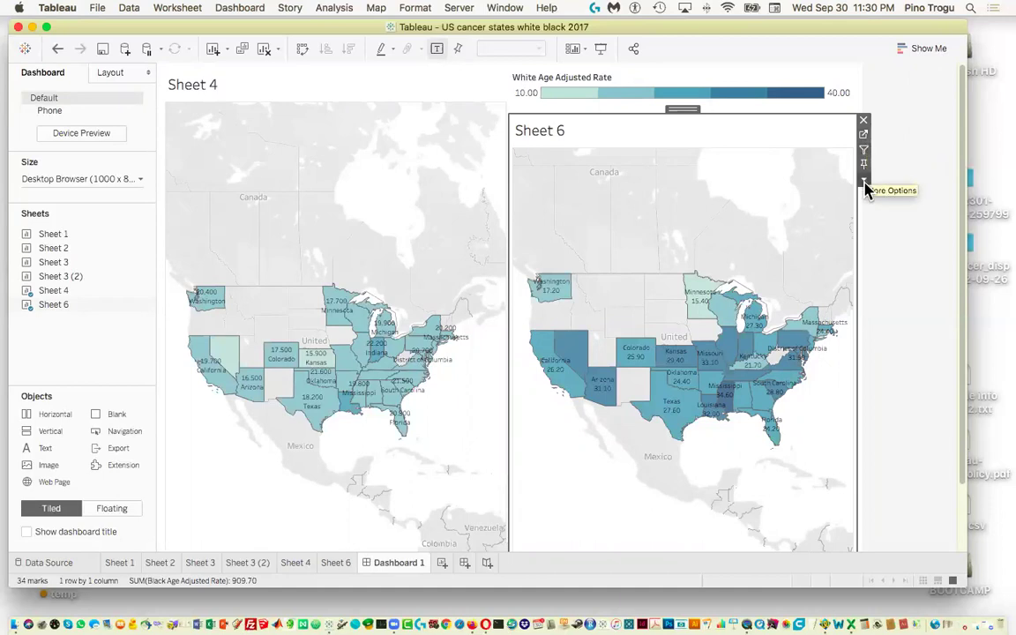
{"action": "left_click", "coordinate": [865, 183]}
{"action": "left_click", "coordinate": [865, 184]}
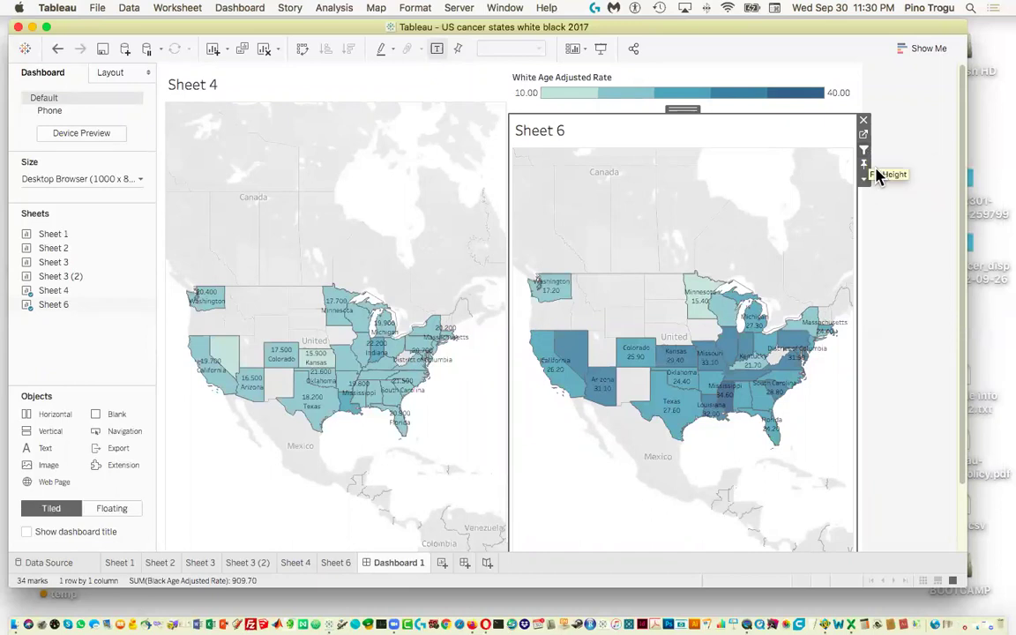
{"action": "left_click", "coordinate": [865, 140]}
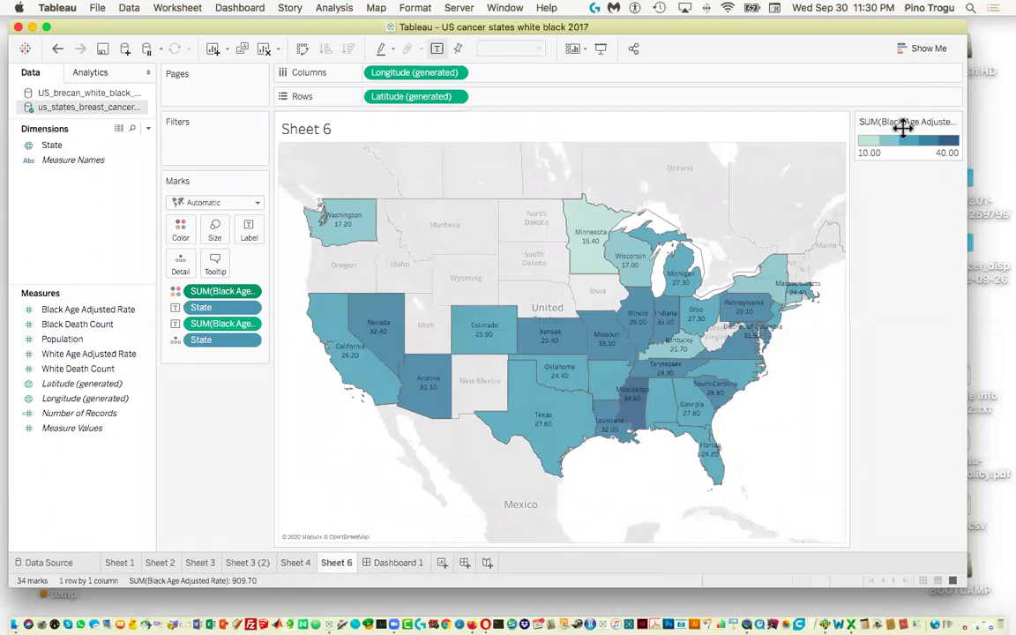
In Sheet 6, set the Black Age Adjusted Rate color palette to Orange-Blue Diverging
{"action": "left_click", "coordinate": [956, 123]}
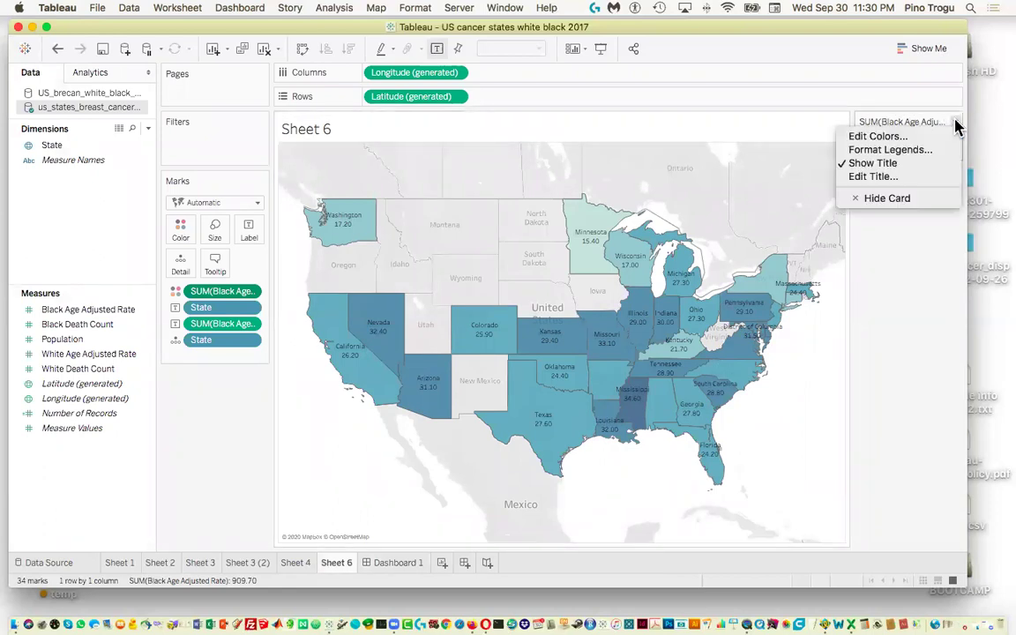
{"action": "left_click", "coordinate": [928, 136]}
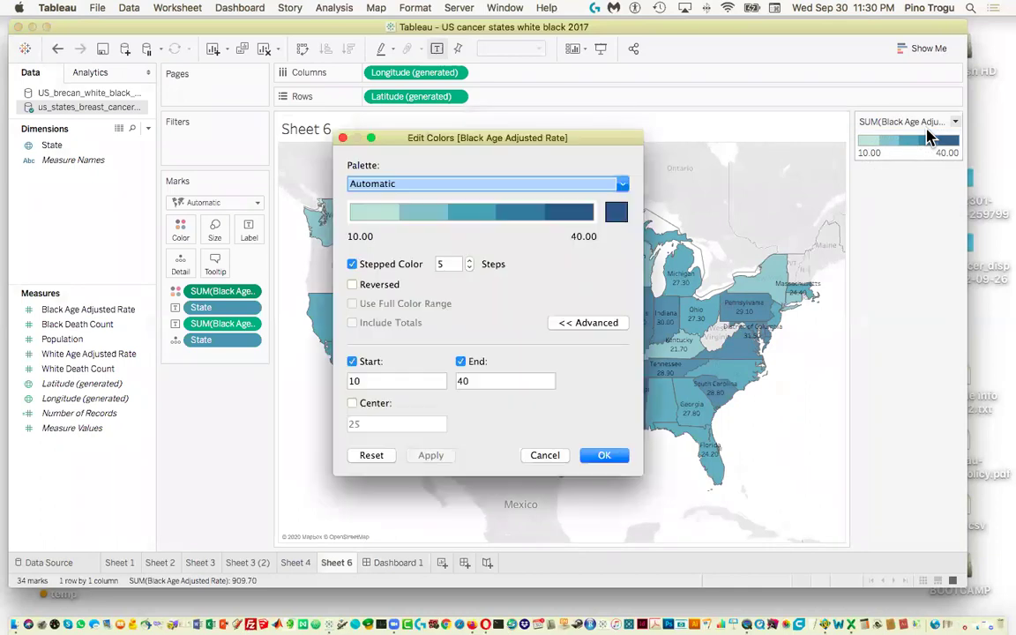
{"action": "left_click_drag", "start_coordinate": [530, 144], "coordinate": [353, 315]}
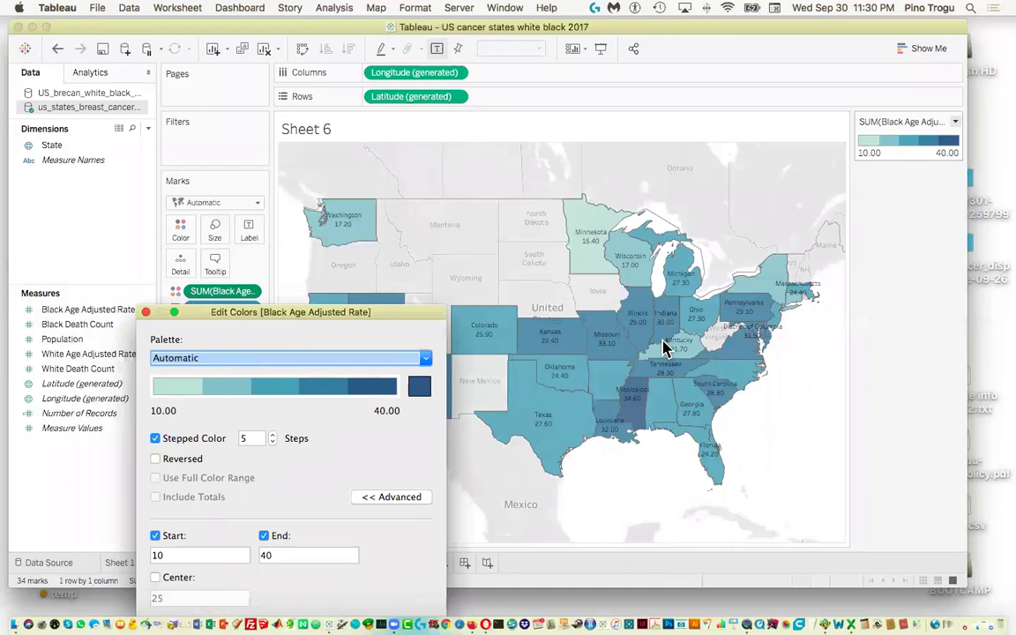
{"action": "left_click_drag", "start_coordinate": [415, 313], "coordinate": [706, 225]}
{"action": "left_click_drag", "start_coordinate": [600, 211], "coordinate": [600, 149]}
{"action": "left_click", "coordinate": [507, 548]}
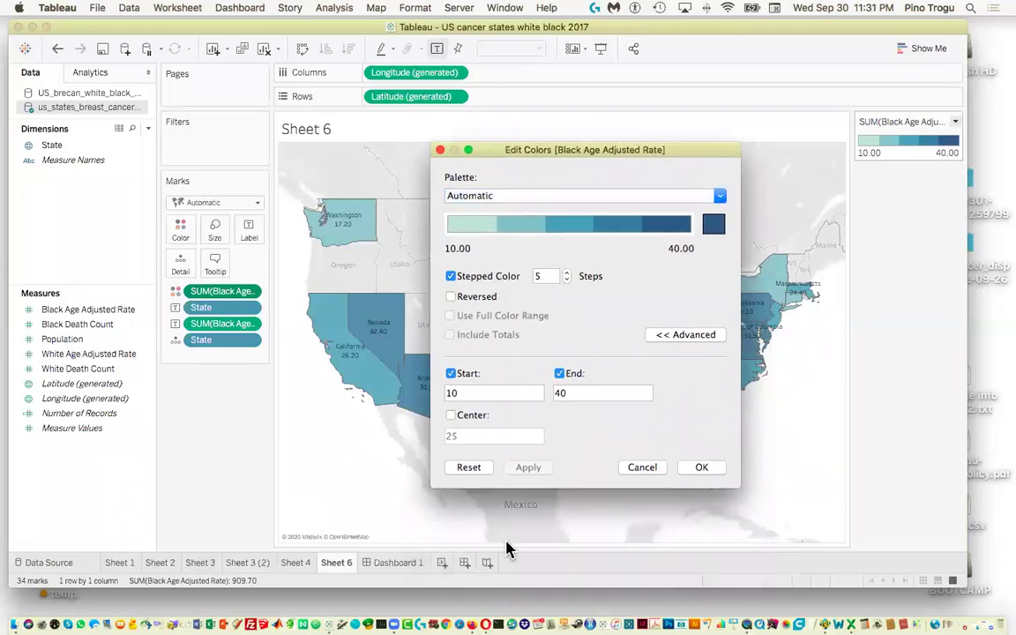
{"action": "left_click", "coordinate": [720, 197]}
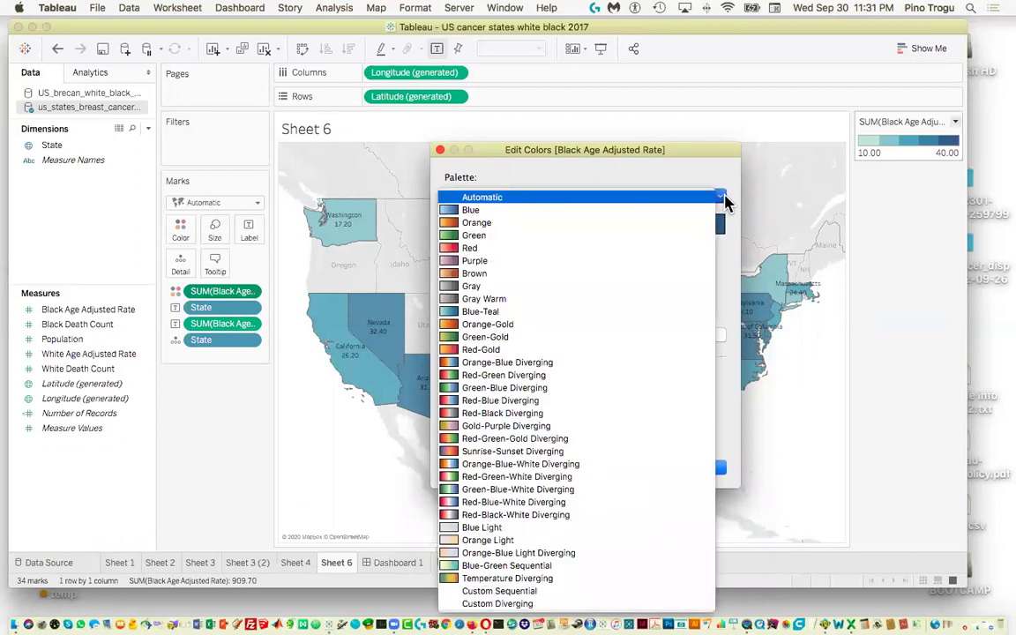
{"action": "left_click", "coordinate": [725, 199]}
{"action": "left_click", "coordinate": [721, 199]}
{"action": "left_click", "coordinate": [723, 199]}
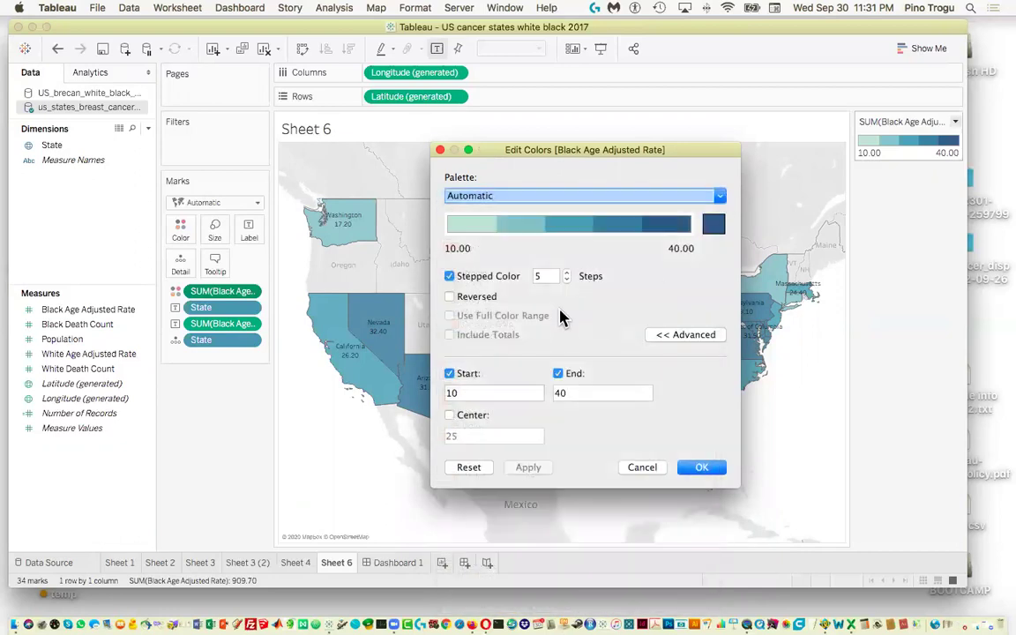
{"action": "left_click", "coordinate": [721, 198]}
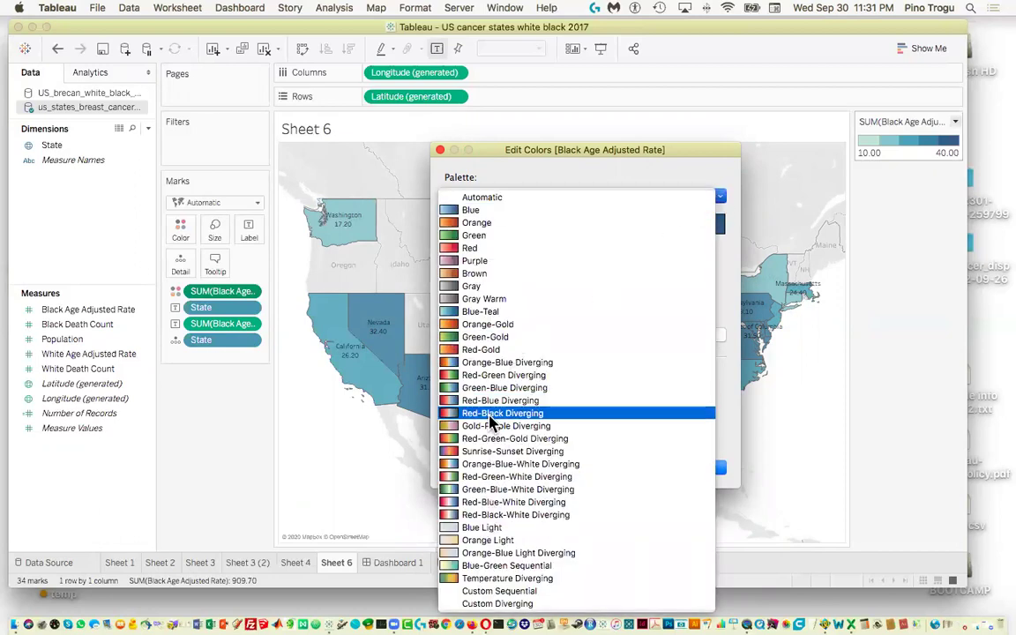
{"action": "left_click", "coordinate": [720, 183]}
{"action": "left_click", "coordinate": [722, 199]}
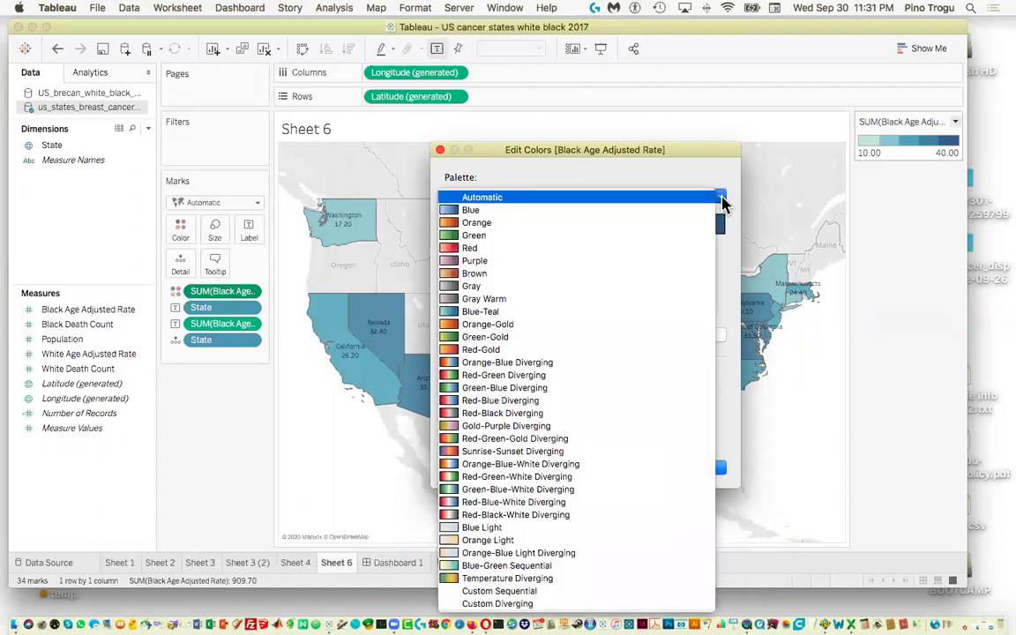
{"action": "left_click", "coordinate": [526, 364]}
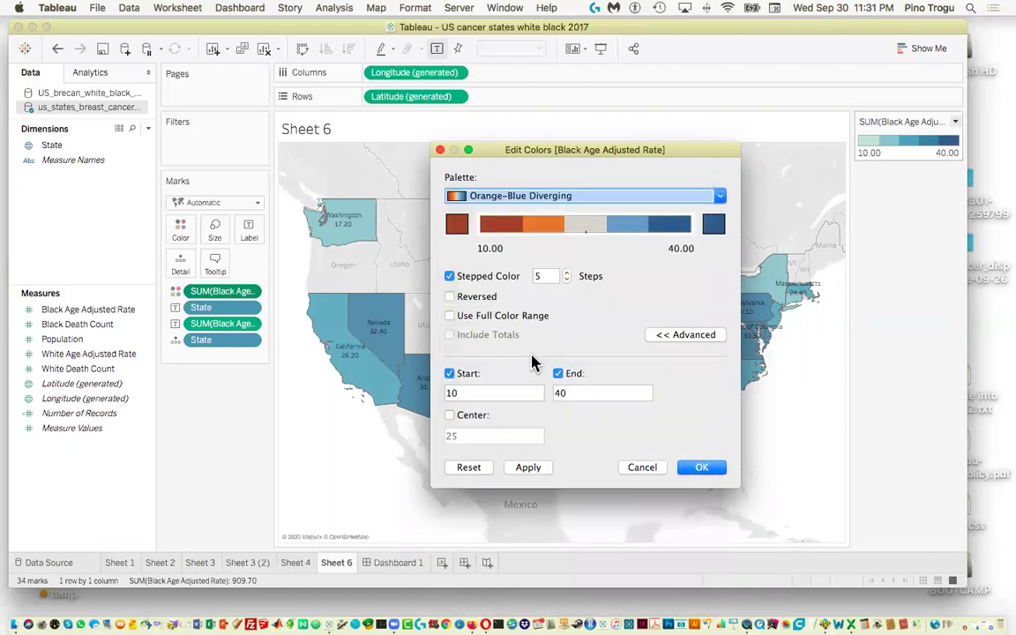
{"action": "left_click", "coordinate": [458, 226]}
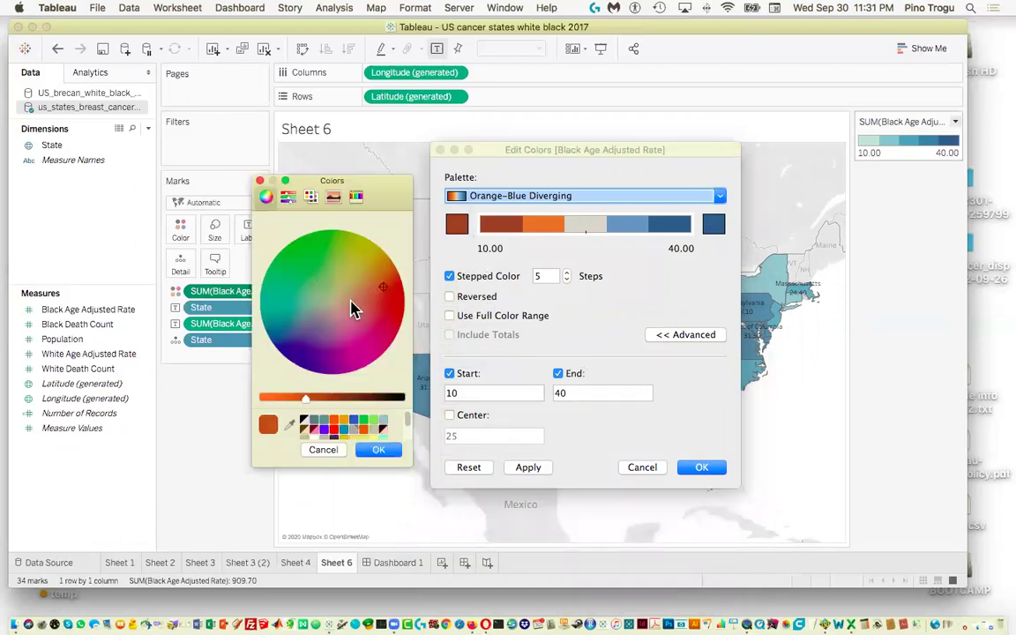
{"action": "left_click", "coordinate": [351, 298]}
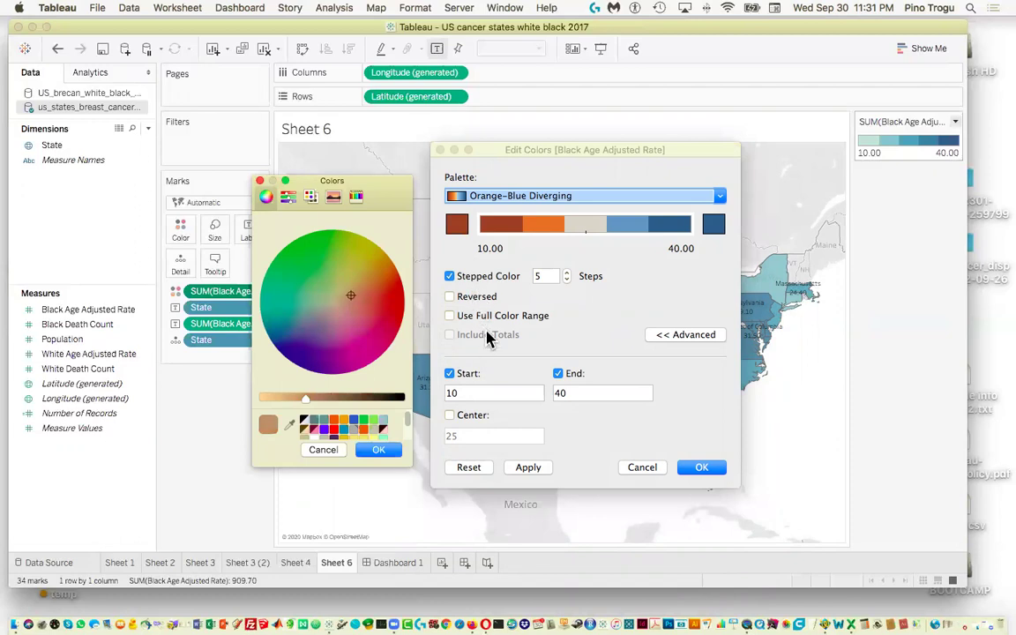
{"action": "left_click", "coordinate": [452, 420]}
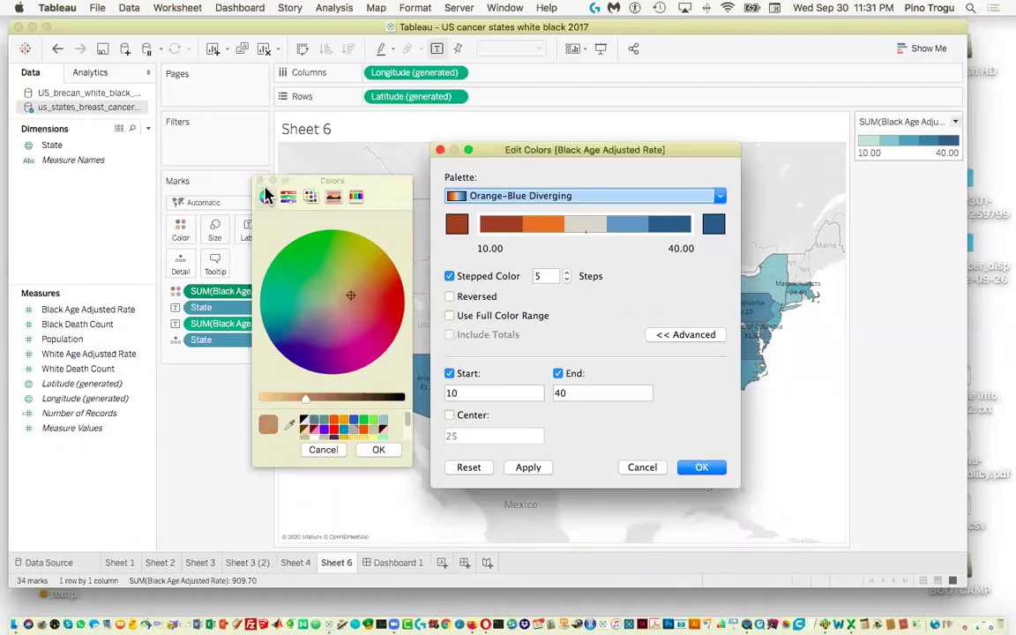
{"action": "left_click", "coordinate": [260, 181]}
Set the center of the Black Age Adjusted Rate diverging colors to 15, apply it and inspect the recolored map
{"action": "left_click", "coordinate": [449, 414]}
{"action": "double_click", "coordinate": [447, 436]}
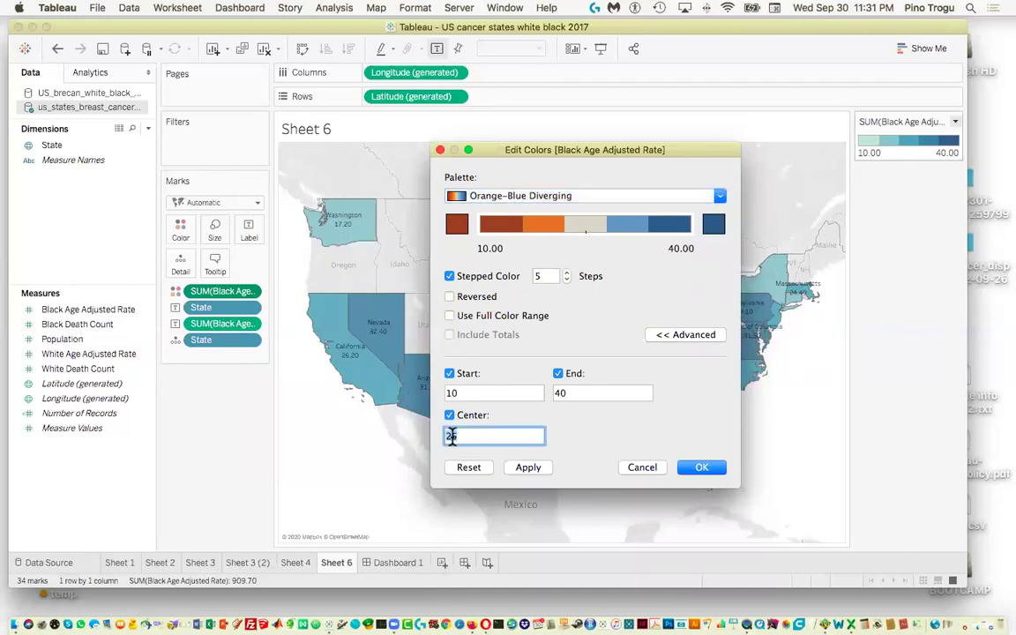
{"action": "type", "text": "15"}
{"action": "left_click", "coordinate": [528, 467]}
{"action": "left_click_drag", "start_coordinate": [556, 150], "coordinate": [184, 260]}
{"action": "left_click_drag", "start_coordinate": [258, 260], "coordinate": [603, 200]}
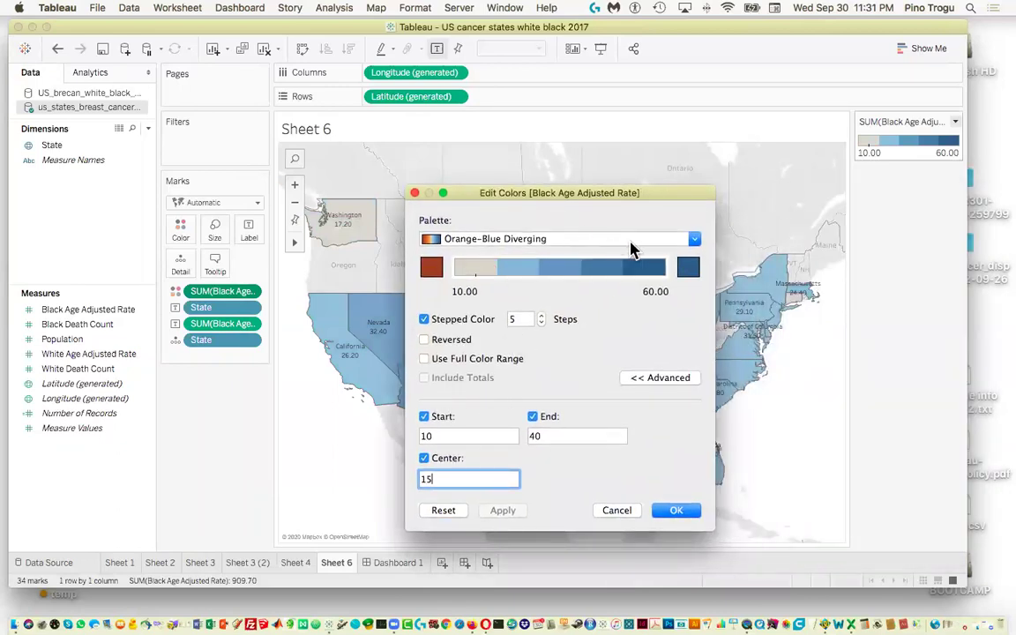
{"action": "left_click", "coordinate": [695, 240]}
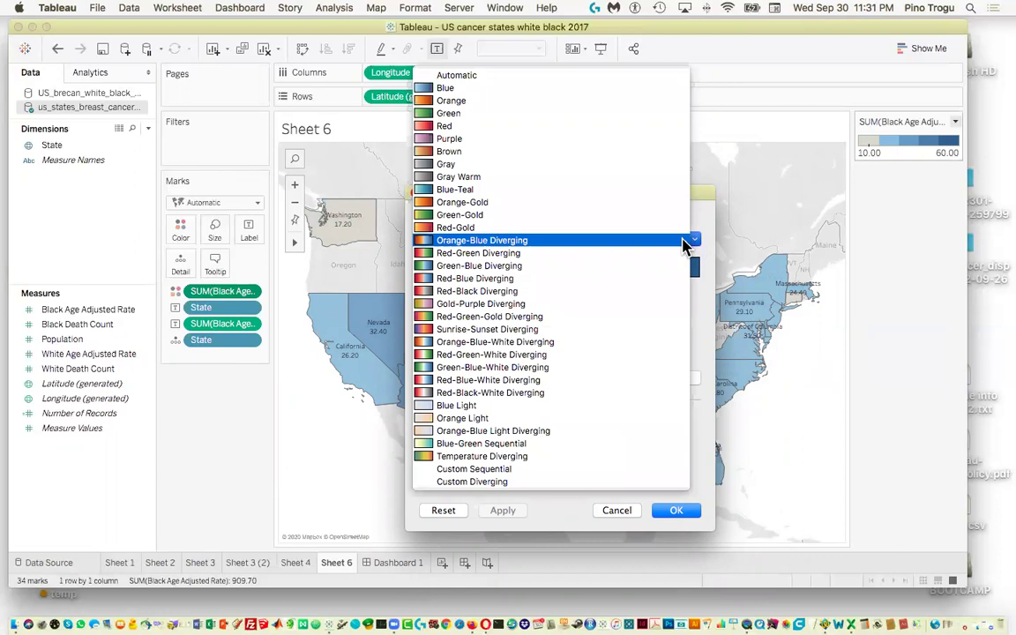
{"action": "left_click", "coordinate": [536, 195]}
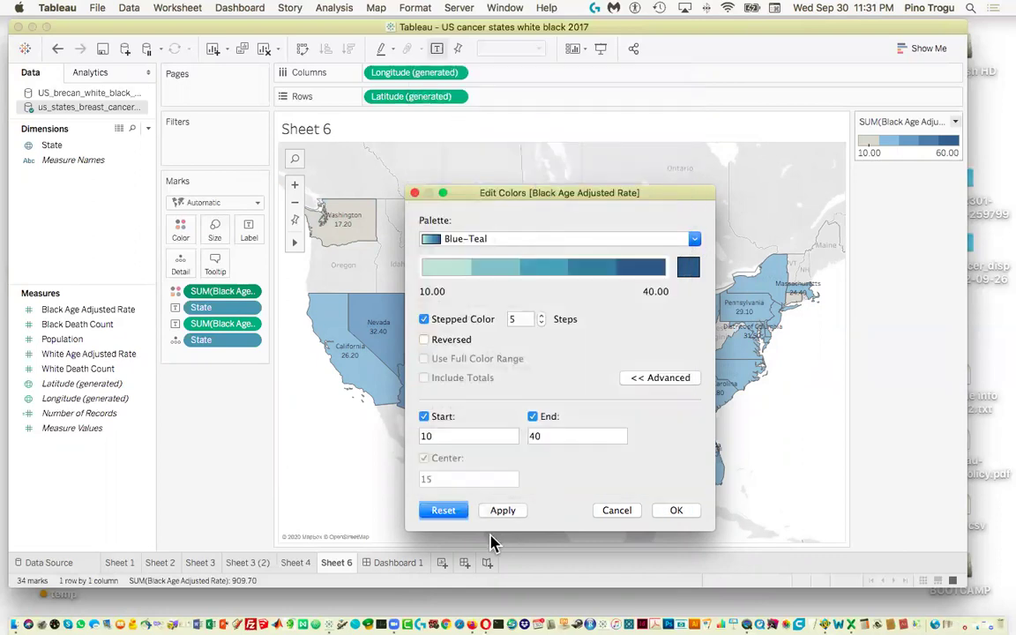
{"action": "left_click", "coordinate": [415, 193]}
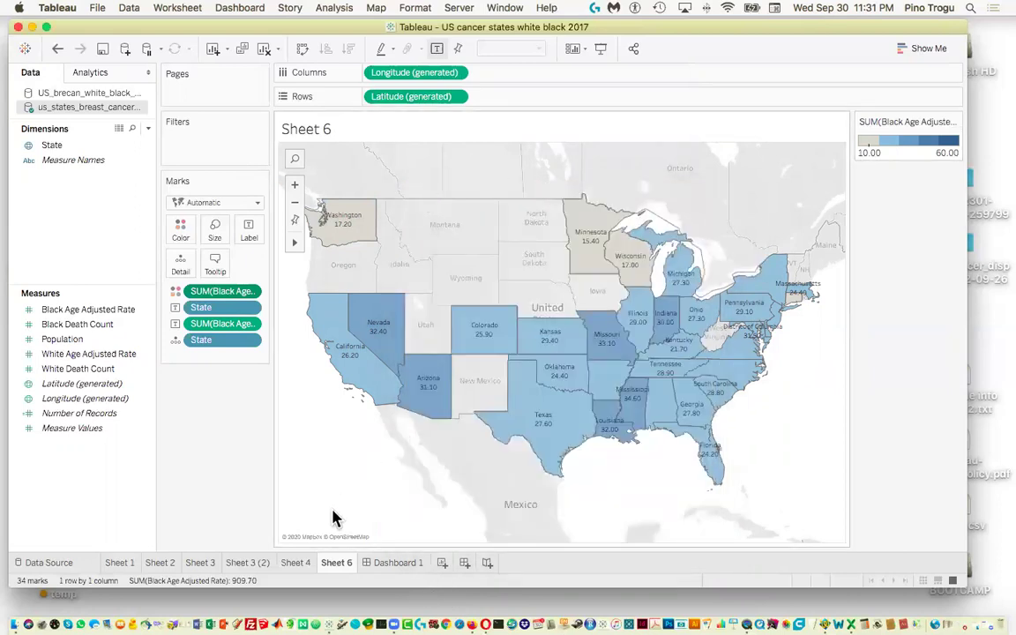
Return to Dashboard 1 and set the Sheet 4 map to be used as a filter
{"action": "left_click", "coordinate": [394, 565]}
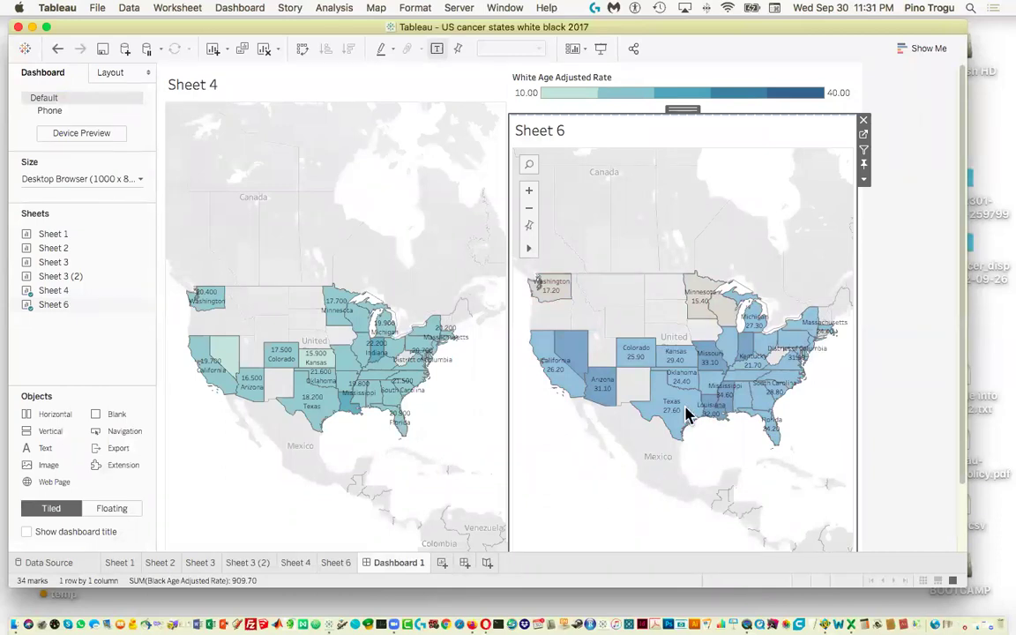
{"action": "left_click", "coordinate": [402, 97]}
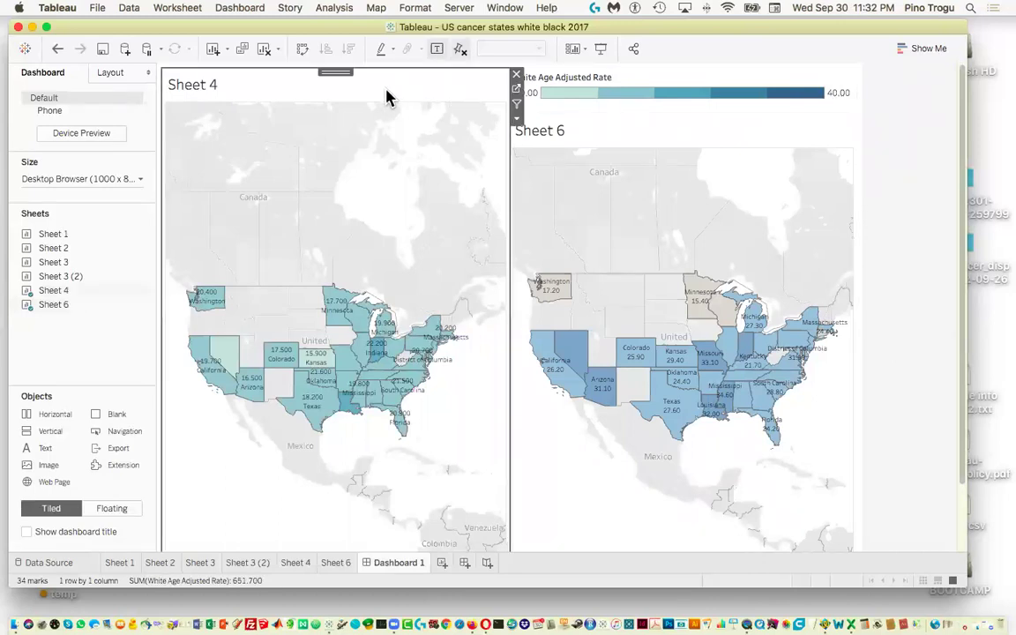
{"action": "left_click", "coordinate": [517, 107]}
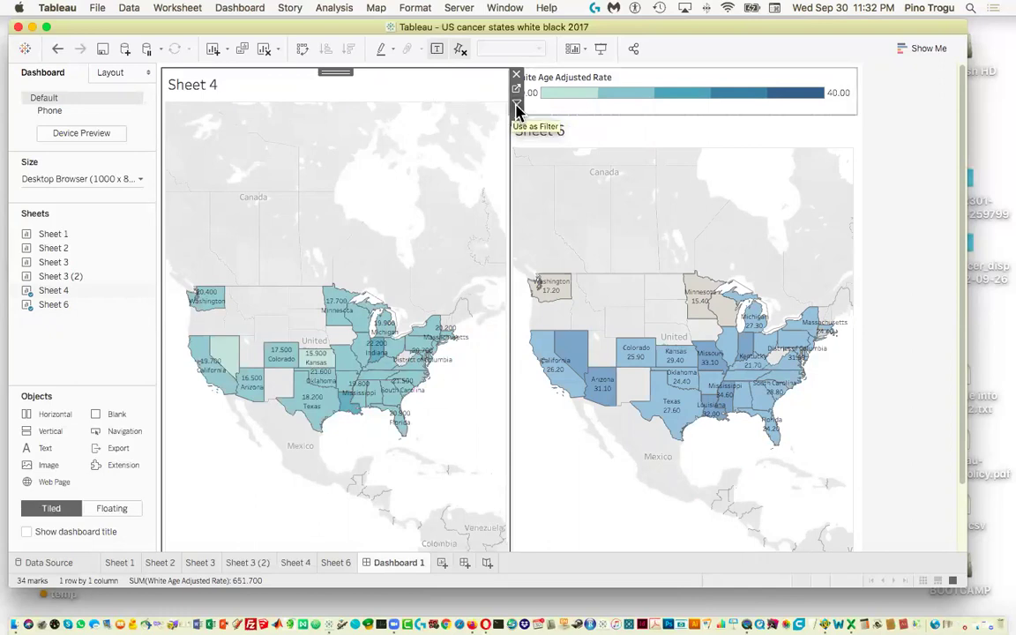
{"action": "left_click", "coordinate": [767, 135]}
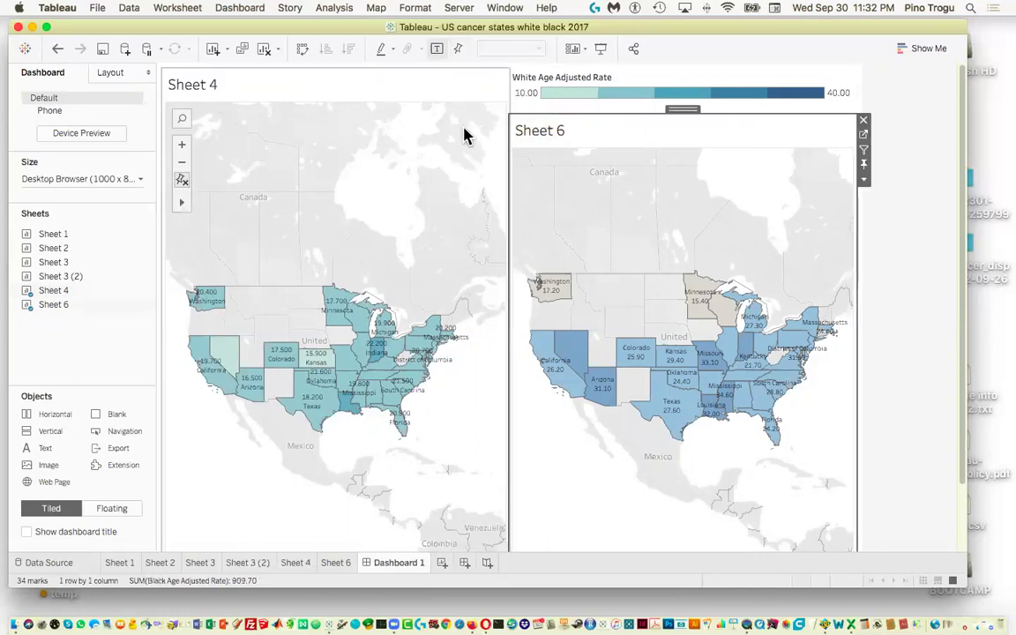
{"action": "left_click", "coordinate": [466, 135]}
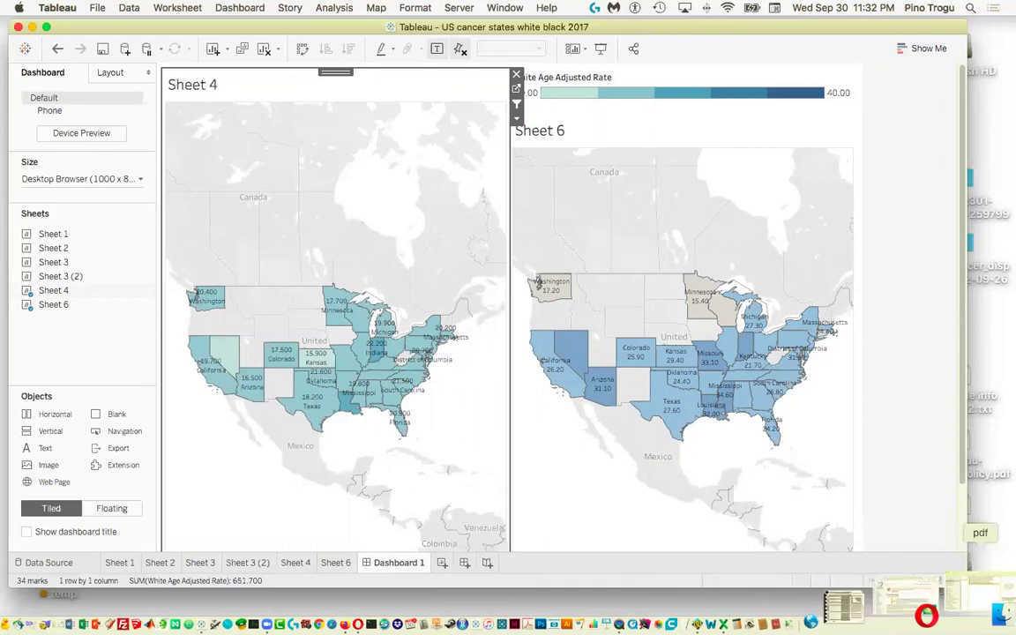
Switch to the Opera browser and review the Wikipedia article on choropleth maps, including its Overview and Normalization sections
{"action": "left_click", "coordinate": [936, 598]}
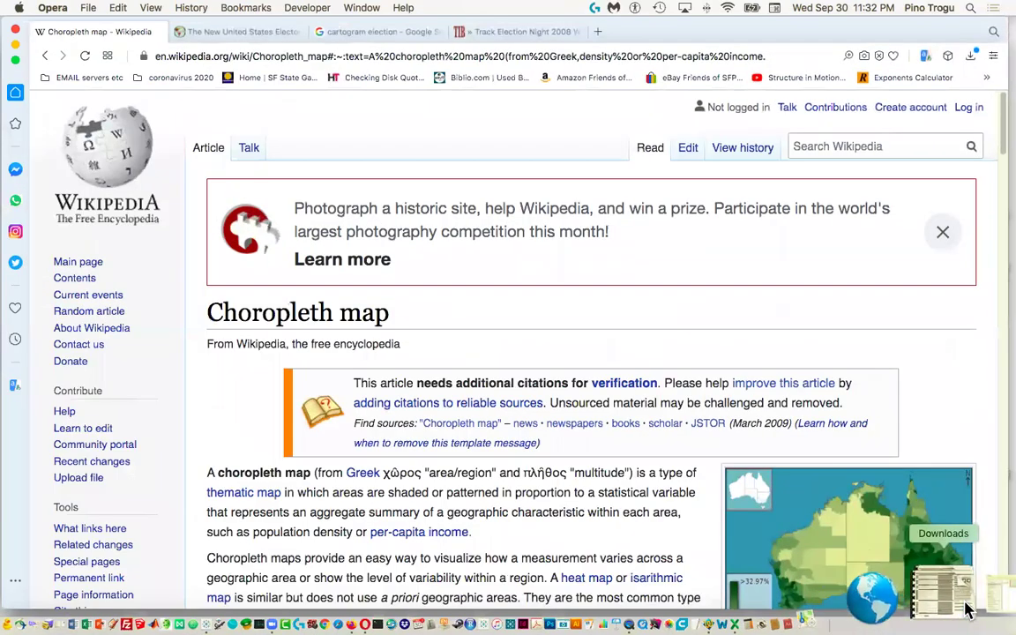
{"action": "left_click_drag", "start_coordinate": [660, 39], "coordinate": [675, 37]}
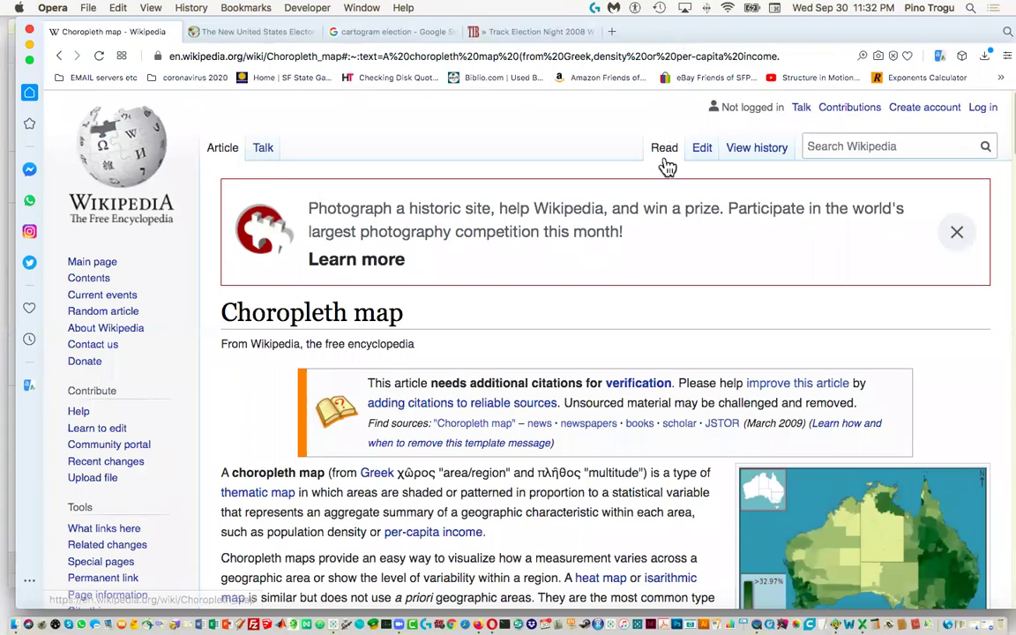
{"action": "scroll", "coordinate": [606, 291], "scroll_direction": "down", "scroll_amount": 3}
{"action": "scroll", "coordinate": [607, 292], "scroll_direction": "down", "scroll_amount": 7}
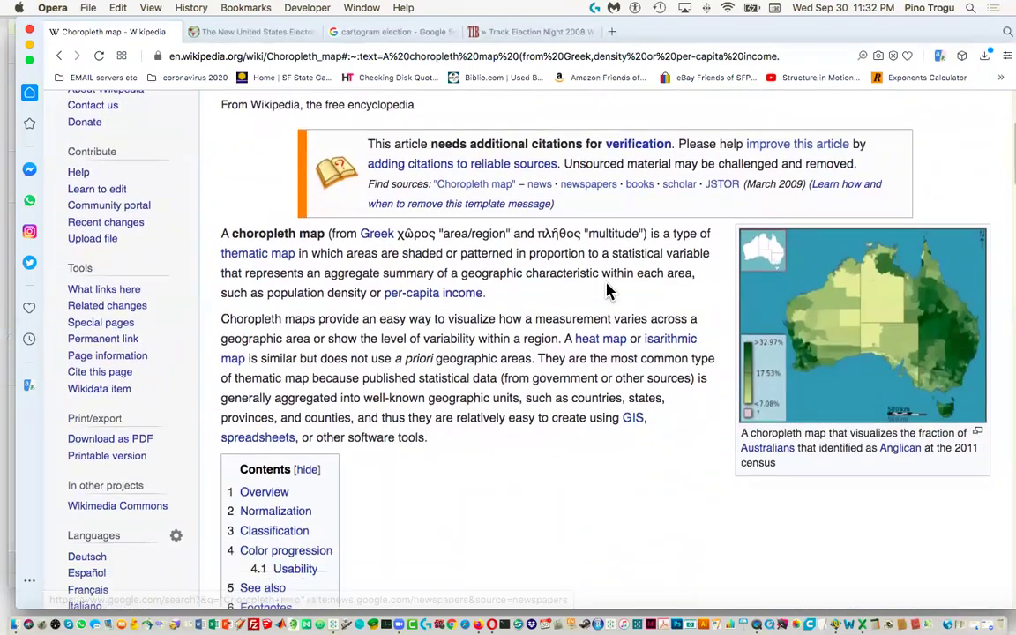
{"action": "scroll", "coordinate": [607, 292], "scroll_direction": "down", "scroll_amount": 7}
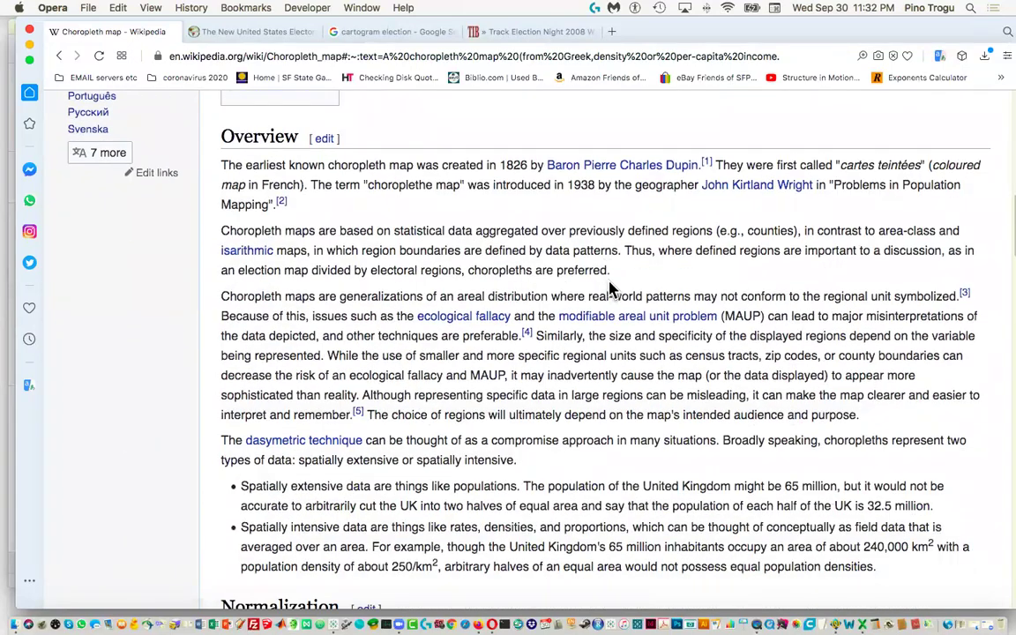
{"action": "scroll", "coordinate": [608, 288], "scroll_direction": "down", "scroll_amount": 10}
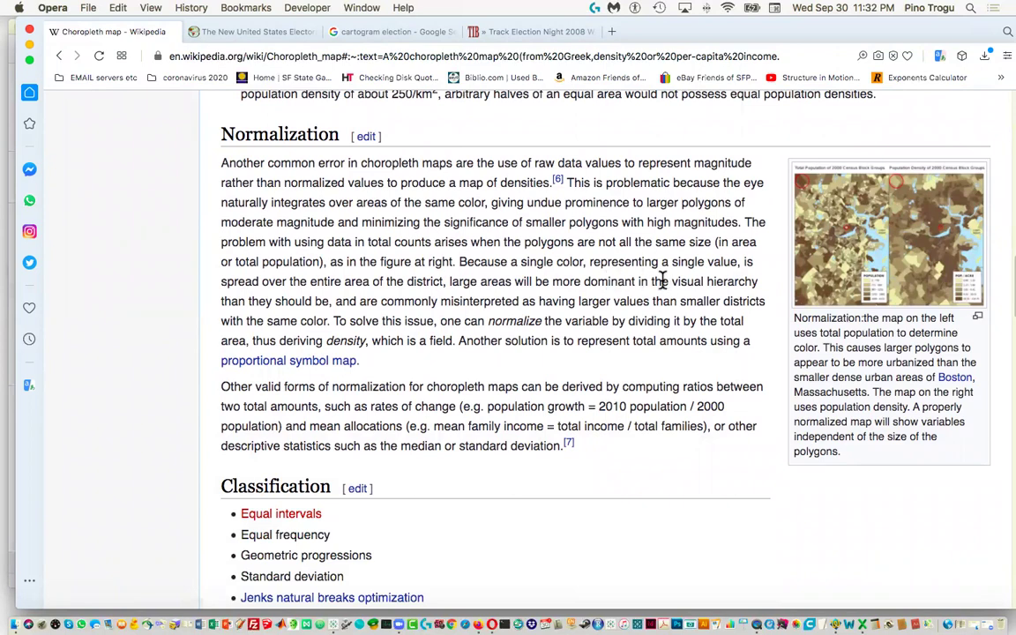
{"action": "scroll", "coordinate": [663, 284], "scroll_direction": "up", "scroll_amount": 18}
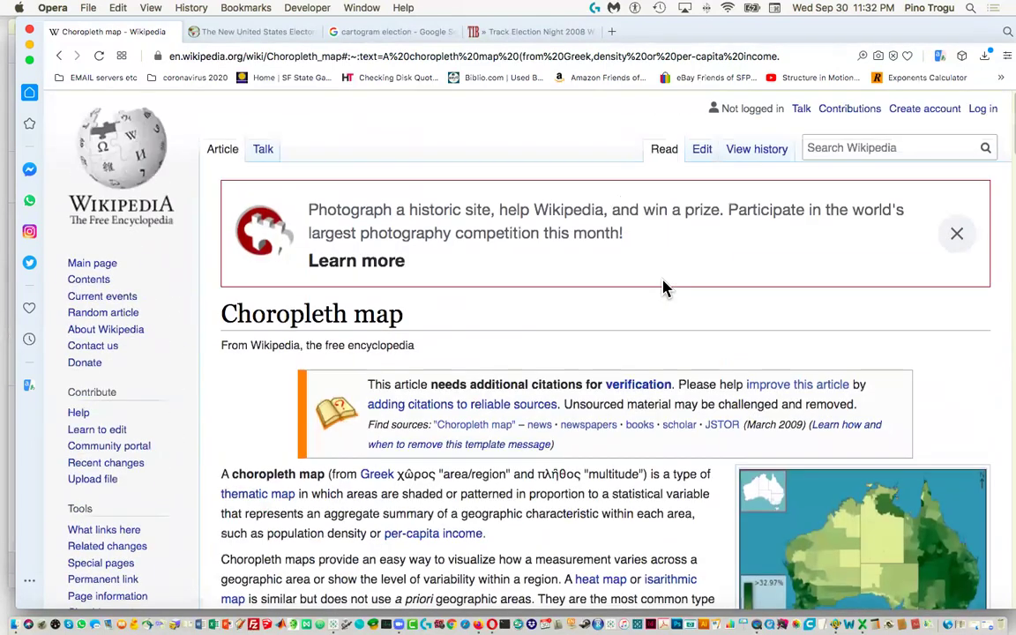
Examine the MapChart blog post on the Electoral College, comparing the standard US states map with the hexagonal cartograms
{"action": "left_click", "coordinate": [280, 38]}
{"action": "scroll", "coordinate": [637, 283], "scroll_direction": "down", "scroll_amount": 5}
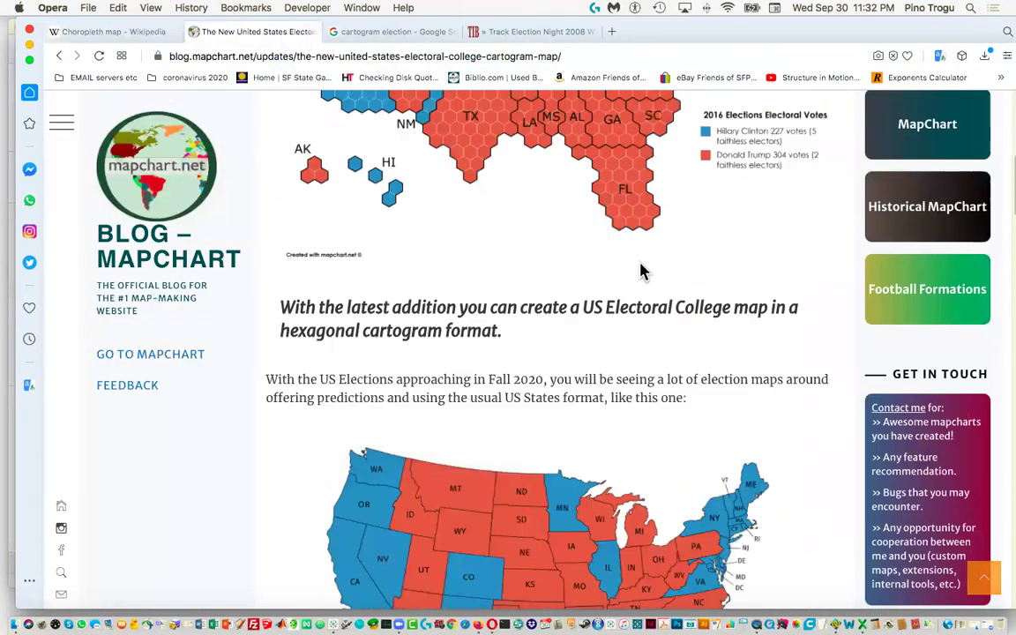
{"action": "scroll", "coordinate": [641, 271], "scroll_direction": "down", "scroll_amount": 6}
{"action": "scroll", "coordinate": [641, 265], "scroll_direction": "up", "scroll_amount": 4}
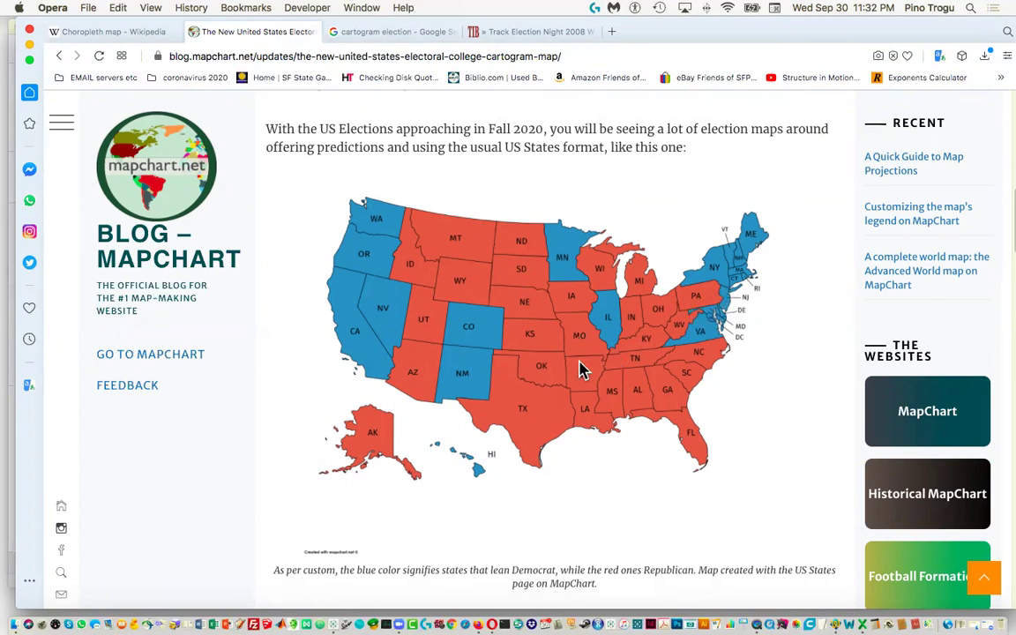
{"action": "scroll", "coordinate": [631, 391], "scroll_direction": "down", "scroll_amount": 10}
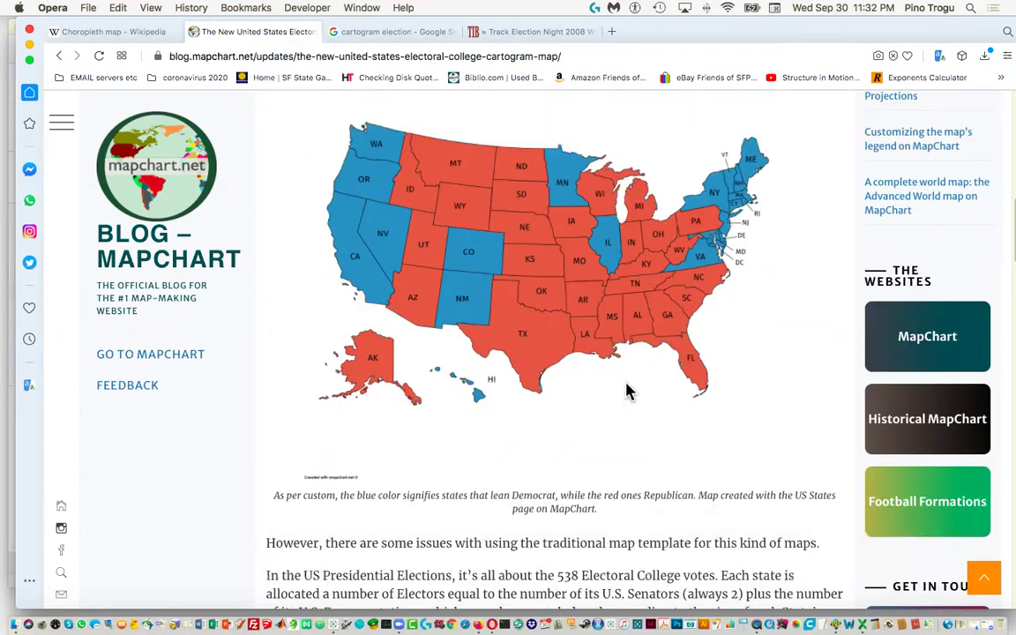
{"action": "scroll", "coordinate": [631, 391], "scroll_direction": "down", "scroll_amount": 10}
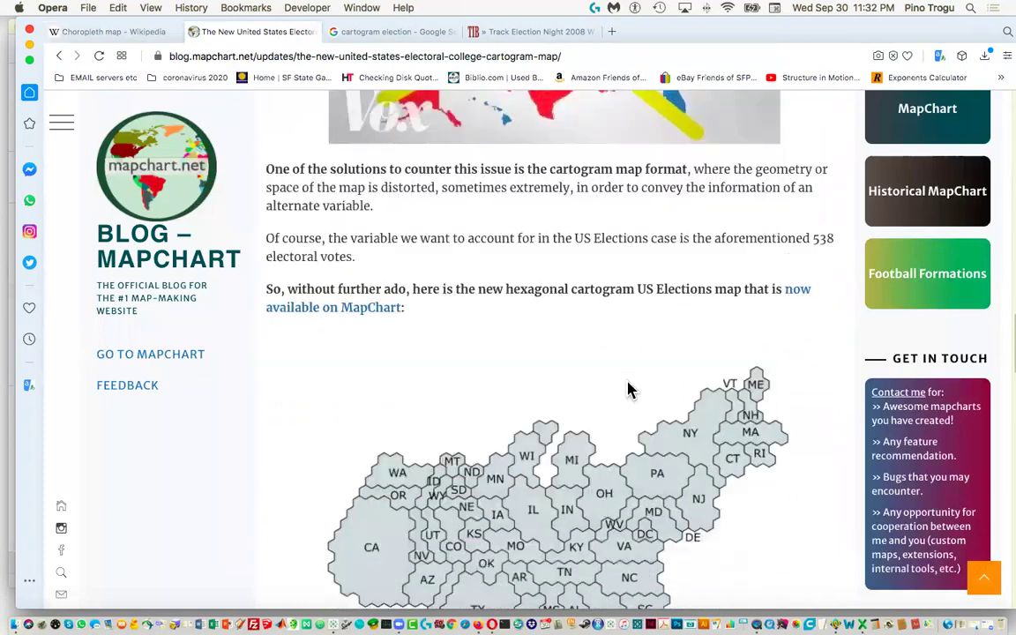
{"action": "scroll", "coordinate": [630, 386], "scroll_direction": "down", "scroll_amount": 10}
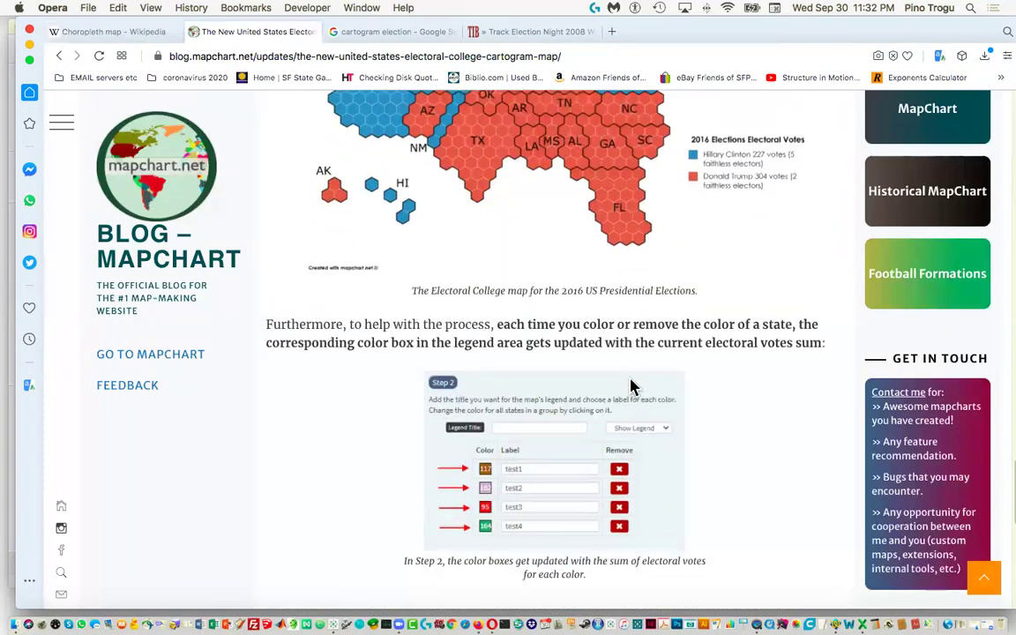
{"action": "scroll", "coordinate": [633, 386], "scroll_direction": "up", "scroll_amount": 2}
{"action": "scroll", "coordinate": [633, 386], "scroll_direction": "up", "scroll_amount": 3}
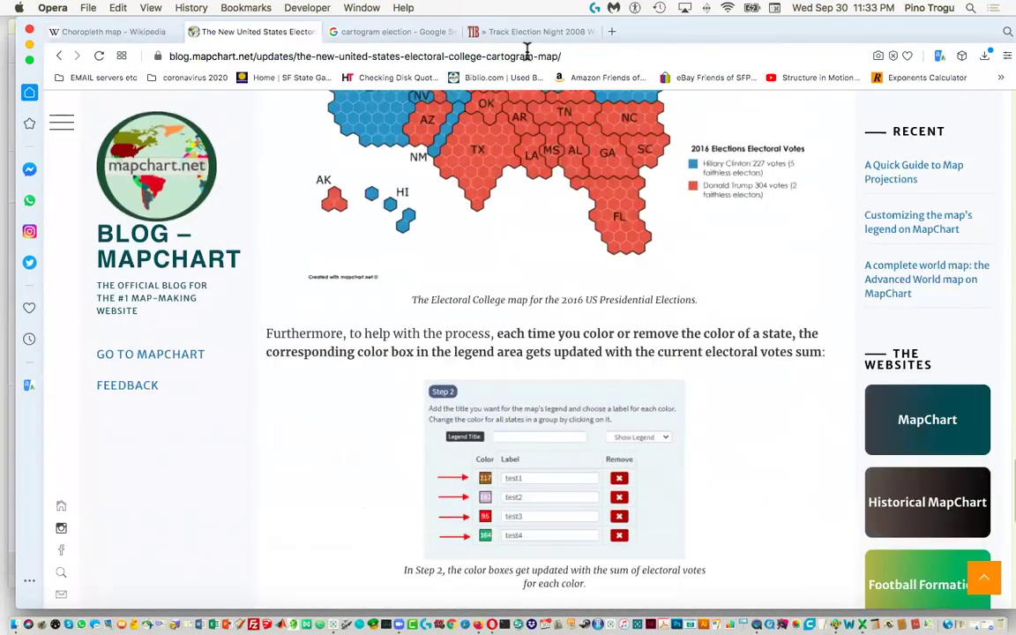
Open the Track Election Night 2008 article and look through its standard and electoral-vote-proportioned US maps
{"action": "left_click", "coordinate": [543, 33]}
{"action": "scroll", "coordinate": [628, 356], "scroll_direction": "up", "scroll_amount": 15}
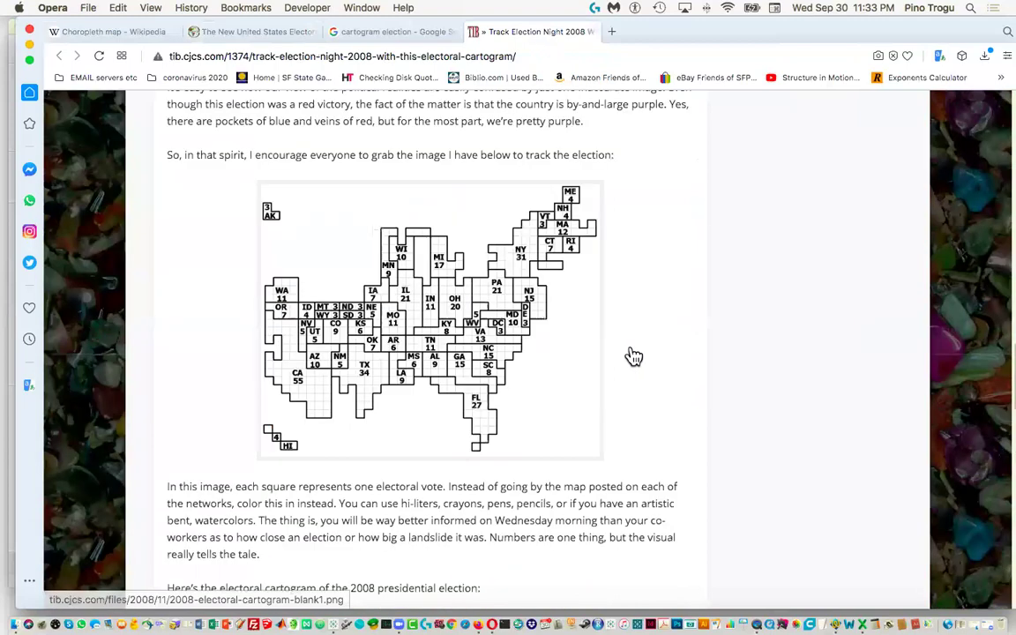
{"action": "scroll", "coordinate": [631, 354], "scroll_direction": "up", "scroll_amount": 8}
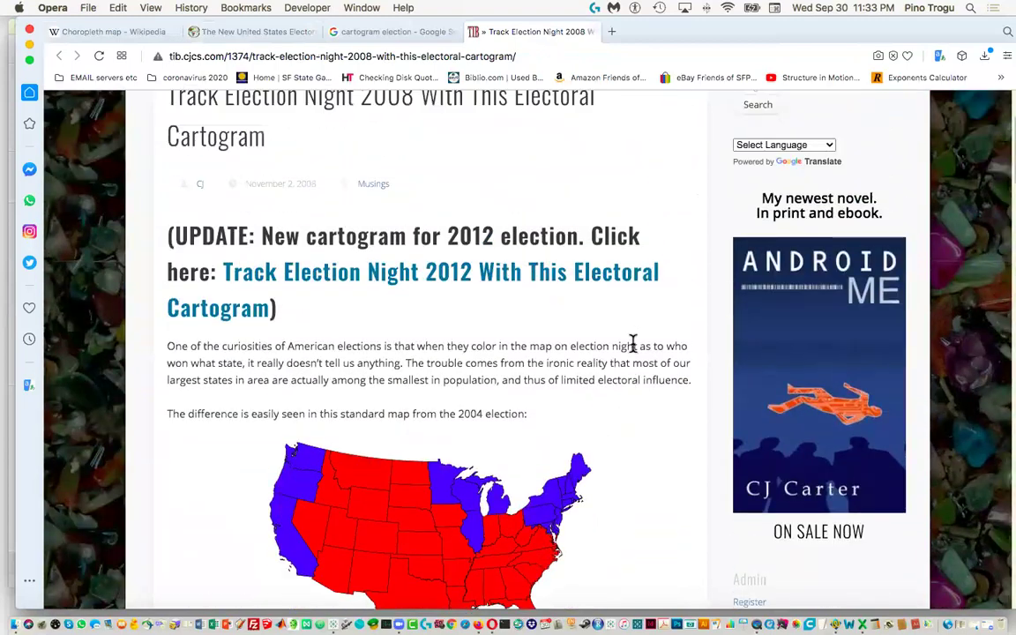
{"action": "scroll", "coordinate": [632, 353], "scroll_direction": "down", "scroll_amount": 3}
{"action": "scroll", "coordinate": [642, 350], "scroll_direction": "down", "scroll_amount": 8}
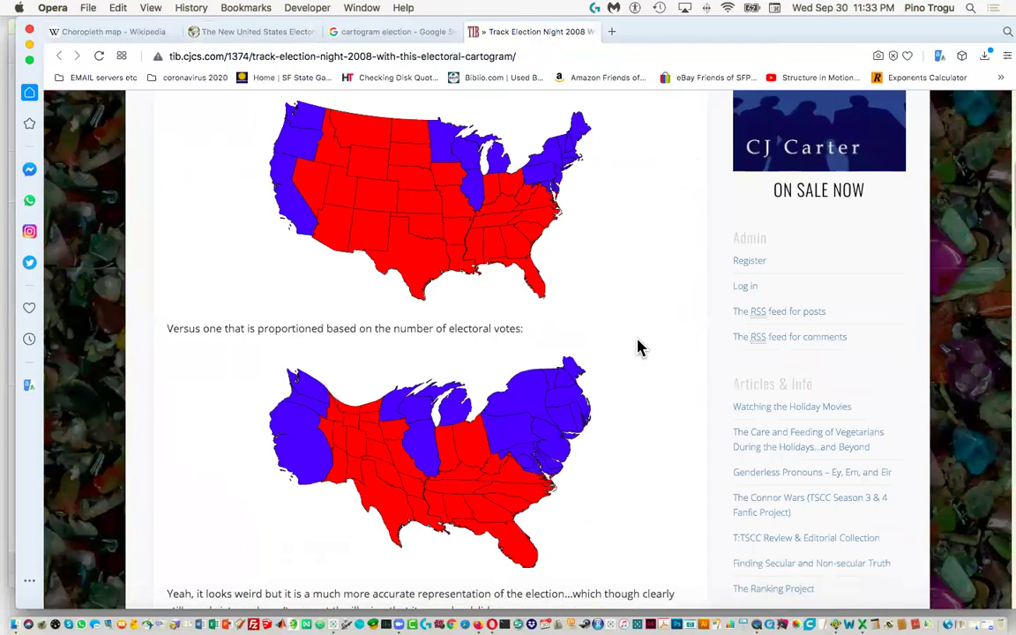
{"action": "scroll", "coordinate": [643, 342], "scroll_direction": "down", "scroll_amount": 12}
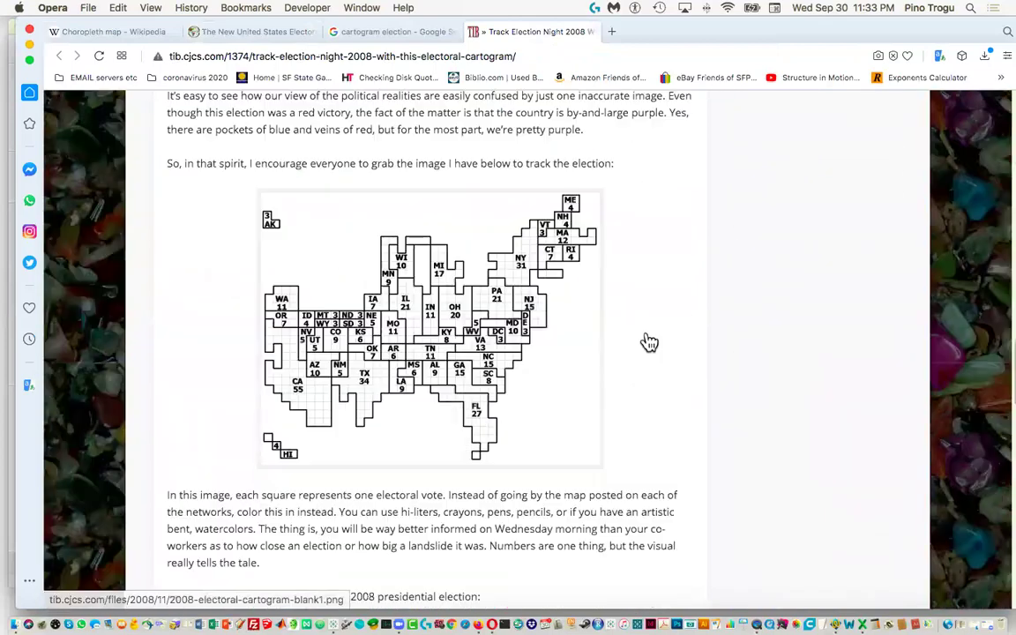
{"action": "scroll", "coordinate": [651, 341], "scroll_direction": "down", "scroll_amount": 5}
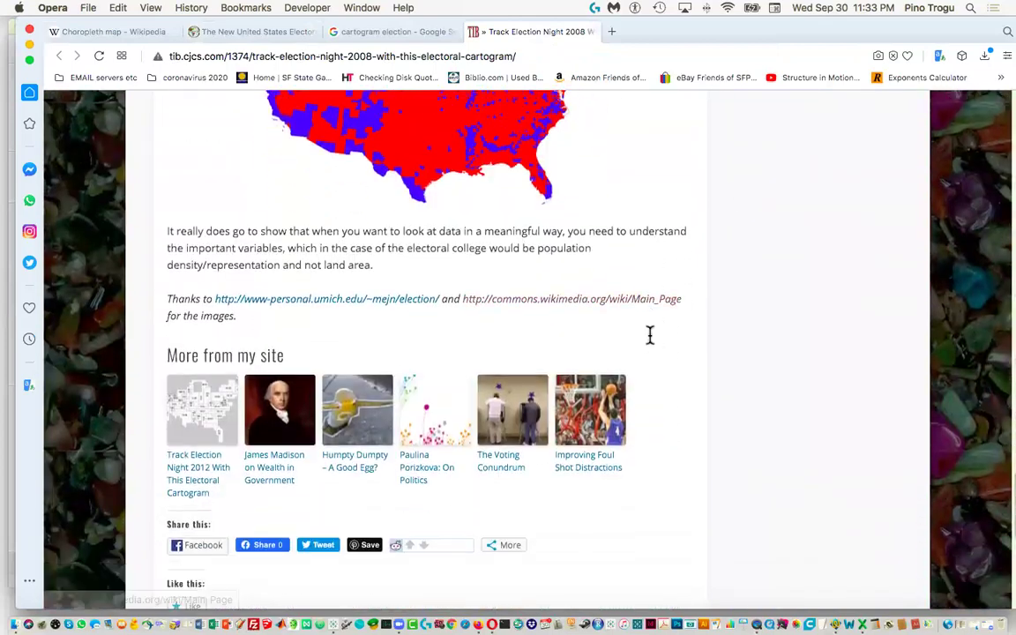
Compare the article's colored 2008 electoral cartogram with the red and blue county map beneath it
{"action": "scroll", "coordinate": [652, 343], "scroll_direction": "up", "scroll_amount": 3}
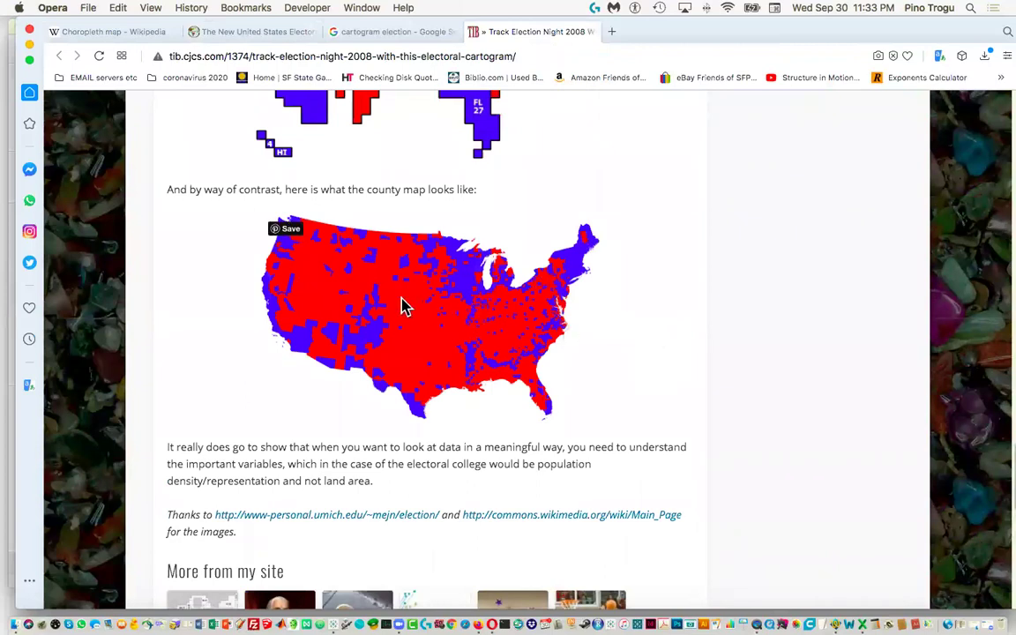
{"action": "scroll", "coordinate": [585, 318], "scroll_direction": "up", "scroll_amount": 5}
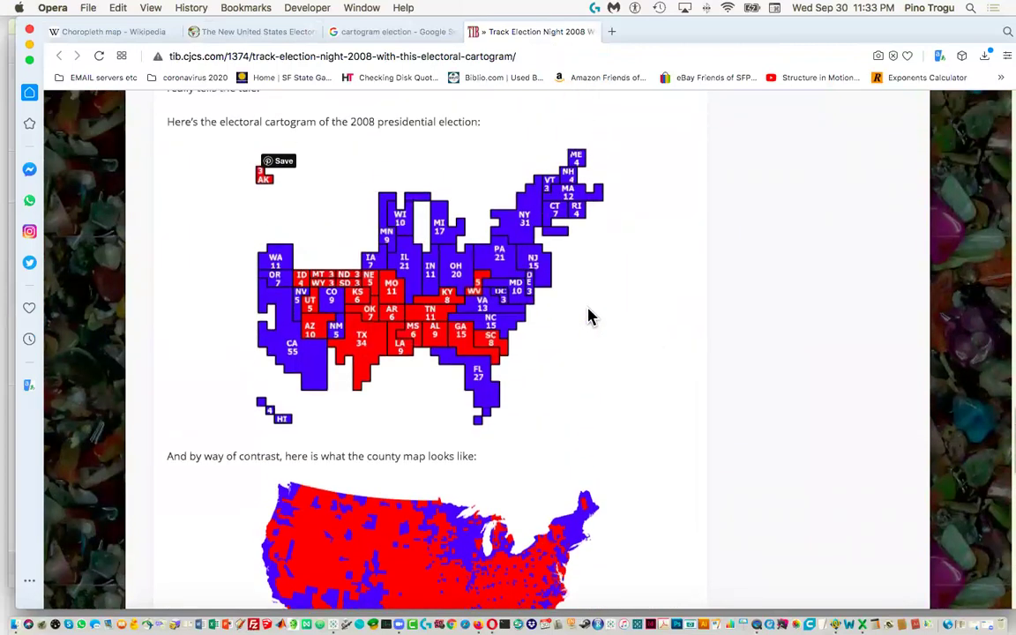
{"action": "scroll", "coordinate": [591, 316], "scroll_direction": "down", "scroll_amount": 4}
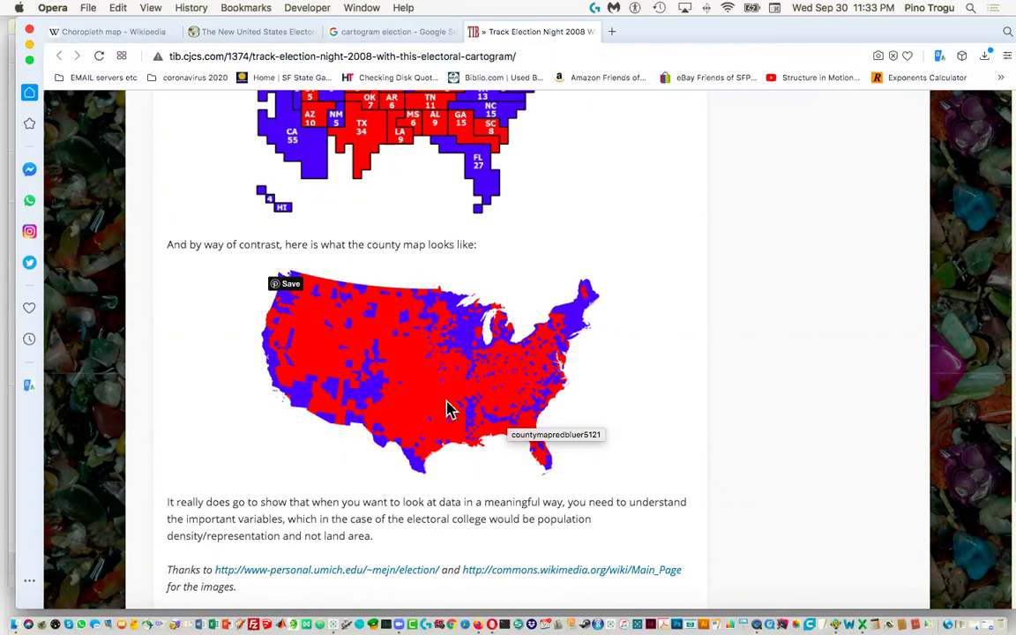
{"action": "scroll", "coordinate": [605, 291], "scroll_direction": "up", "scroll_amount": 5}
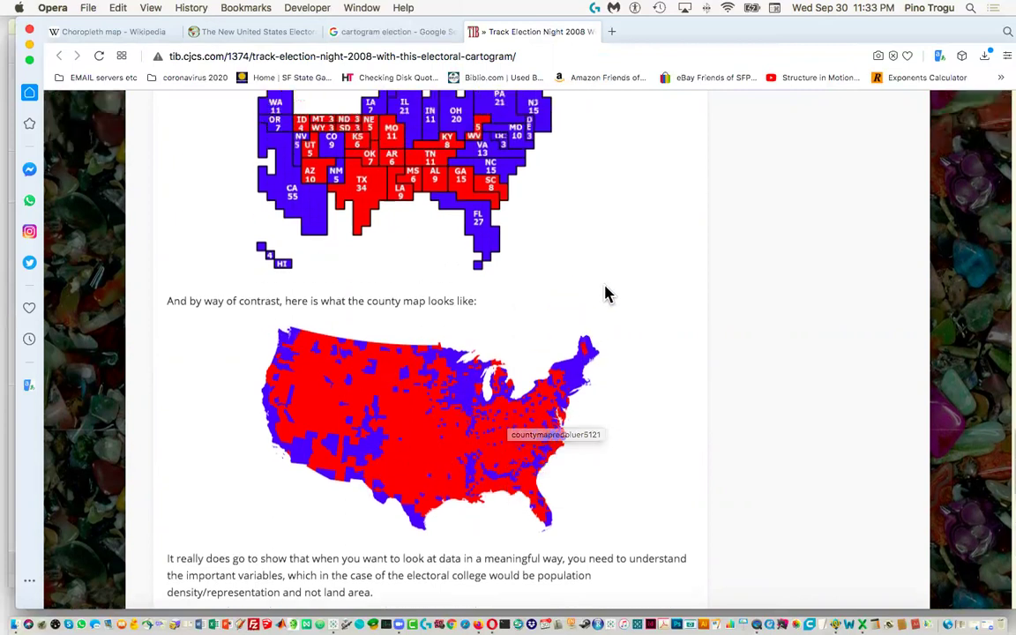
{"action": "scroll", "coordinate": [605, 295], "scroll_direction": "up", "scroll_amount": 2}
{"action": "scroll", "coordinate": [604, 295], "scroll_direction": "down", "scroll_amount": 2}
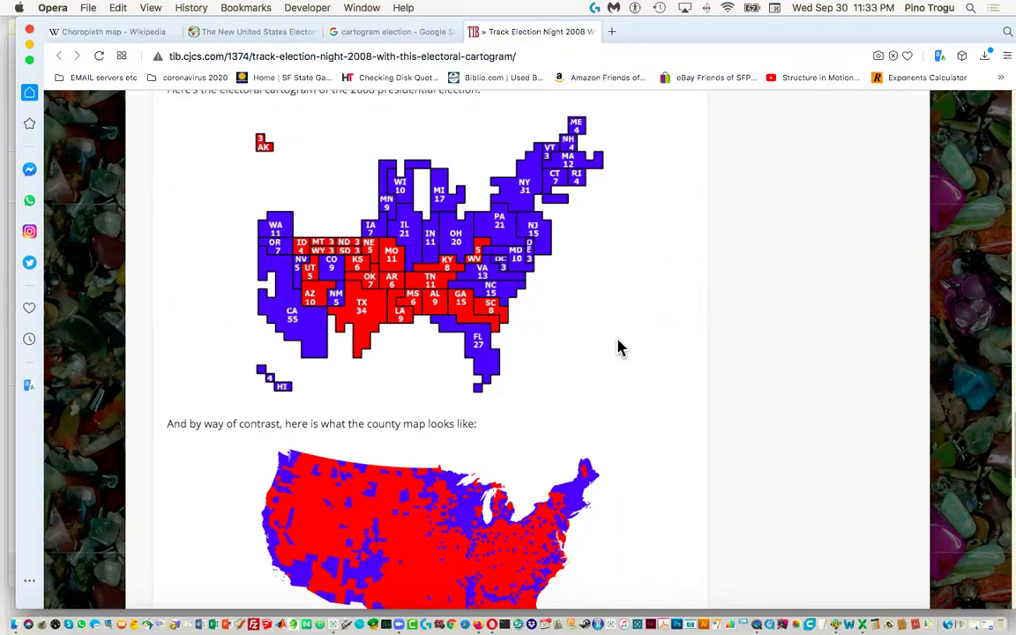
Switch from the browser back to the Tableau dashboard with the Sheet 4 and Sheet 6 maps
{"action": "key", "text": "super+Tab"}
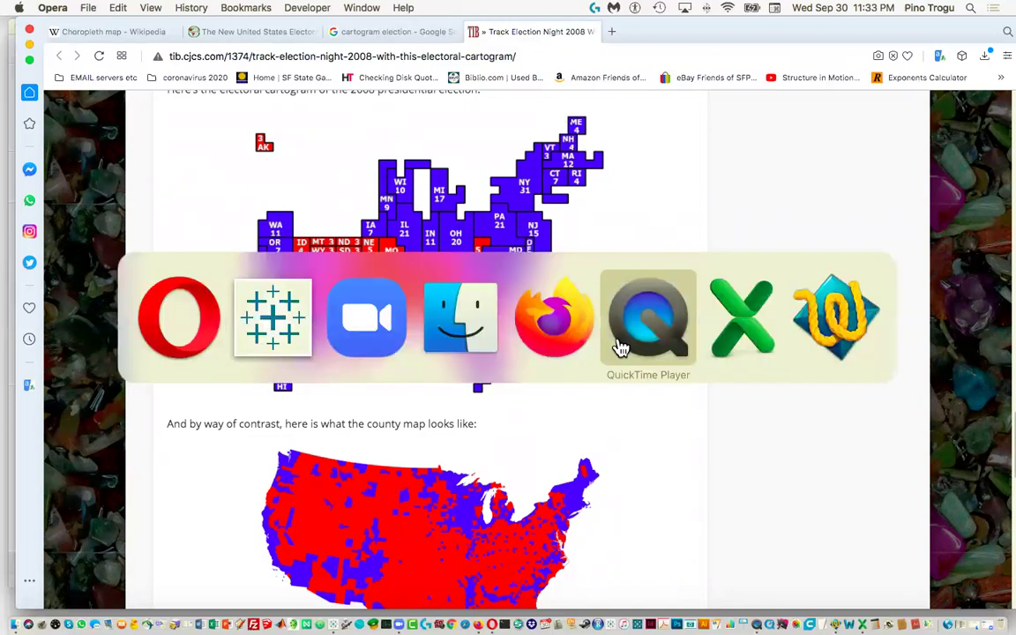
{"action": "left_click", "coordinate": [374, 333]}
{"action": "left_click", "coordinate": [653, 39]}
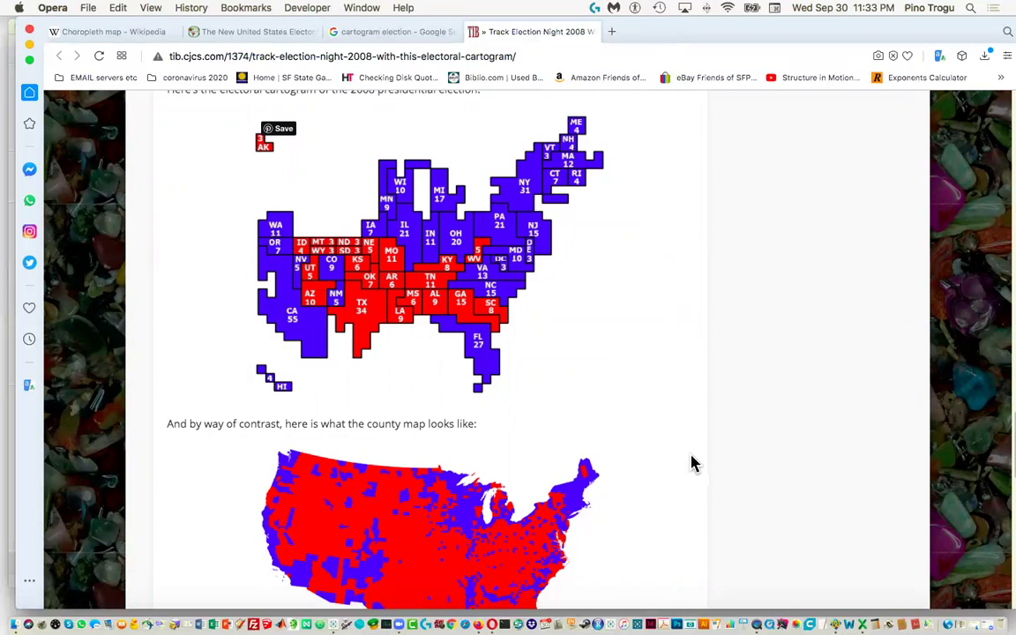
{"action": "left_click", "coordinate": [409, 604]}
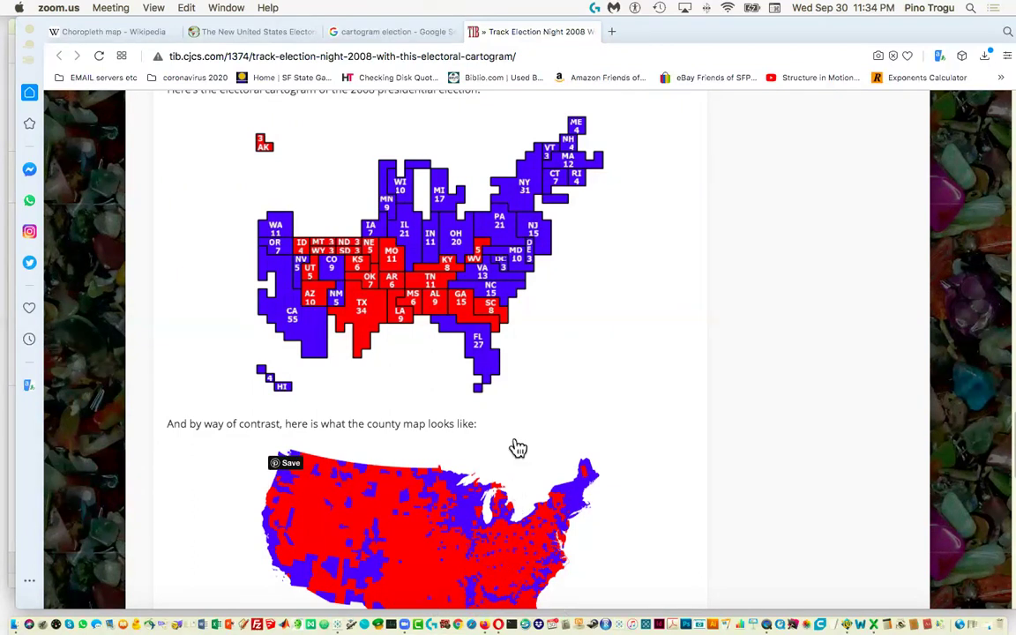
{"action": "key", "text": "super+Tab"}
{"action": "left_click", "coordinate": [374, 345]}
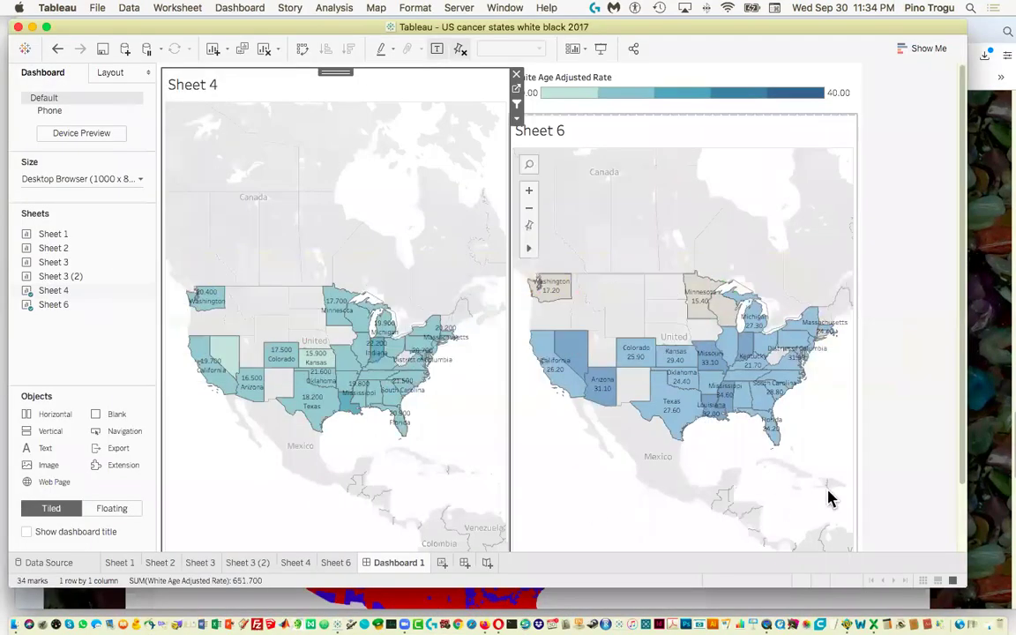